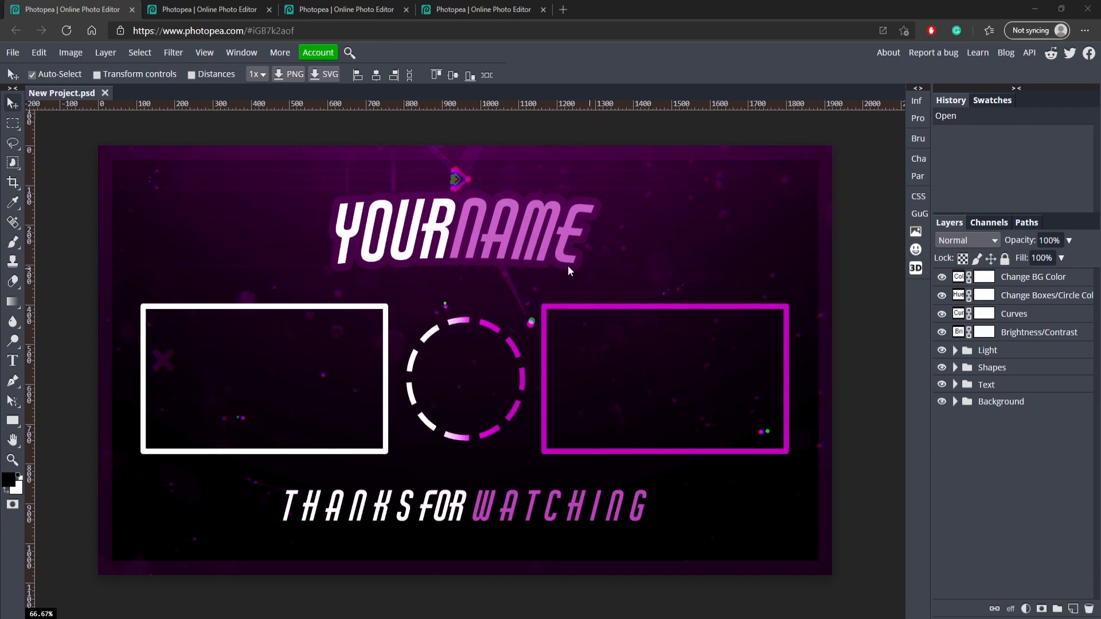
- Replace the YOURNAME title with CAMBIT and centre it above the boxes
left_click(442, 224)
double_click(441, 224)
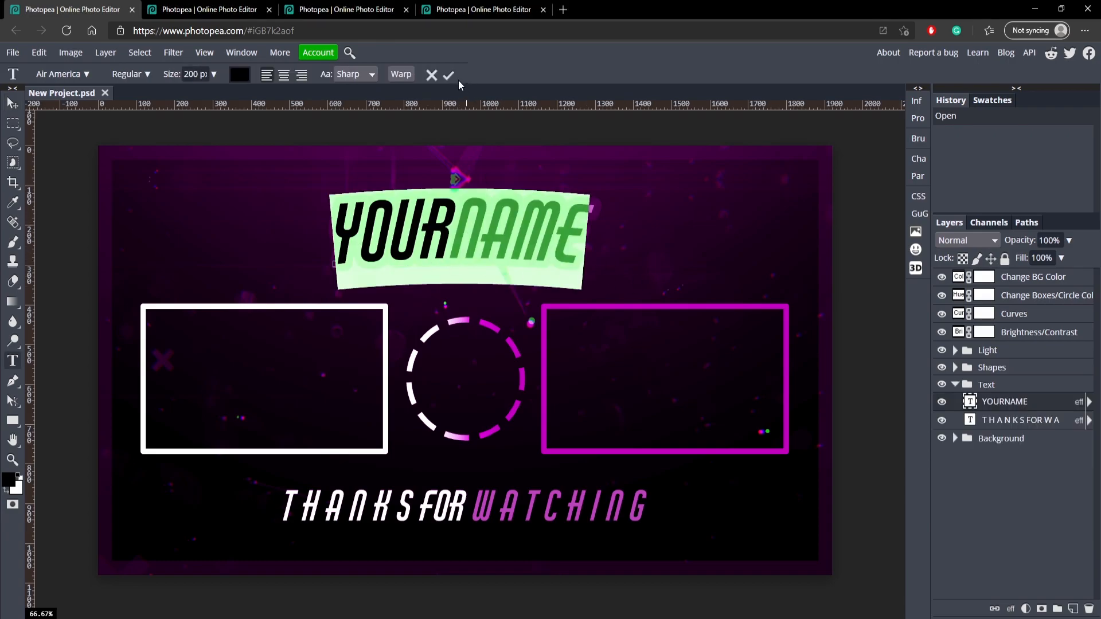
left_click(451, 75)
double_click(439, 238)
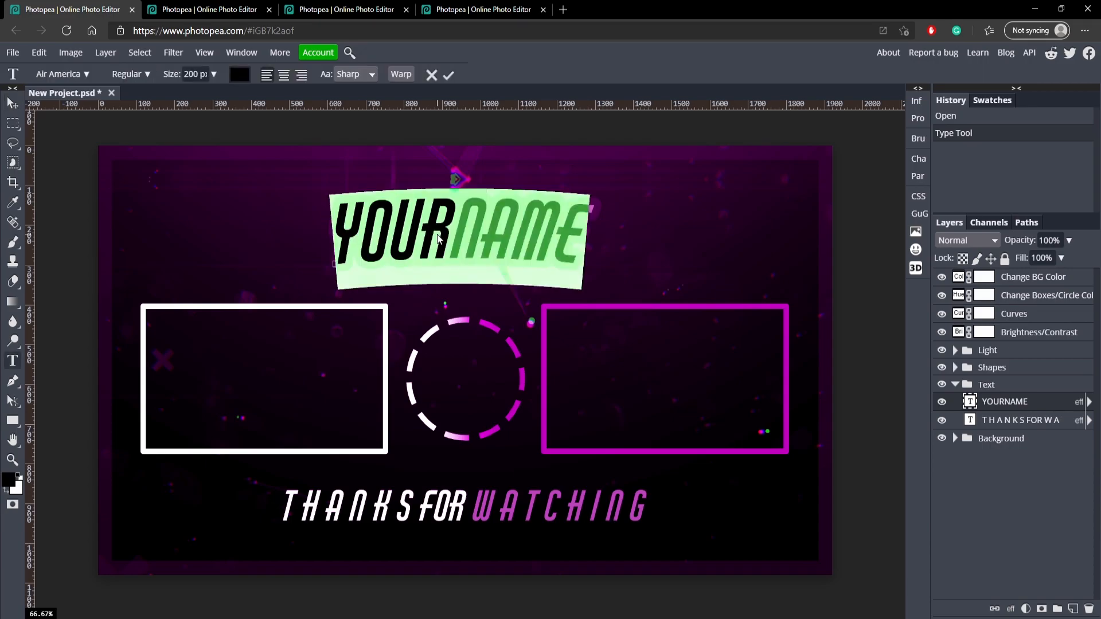
type("CAN")
key("BackSpace")
type("MBIT")
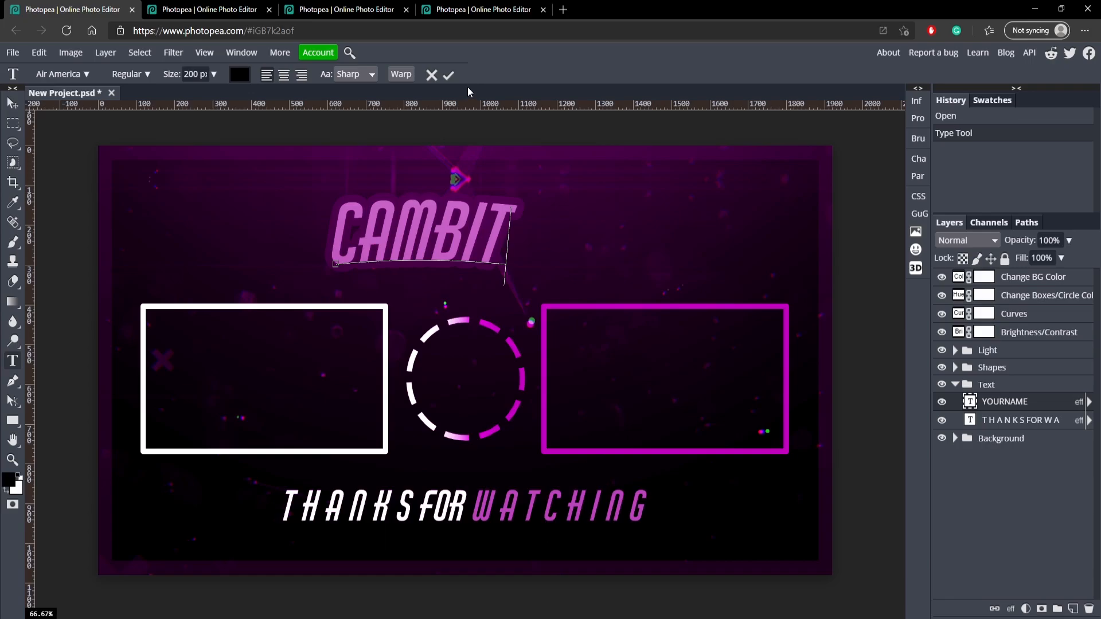
left_click(12, 104)
left_click_drag(387, 232, 473, 218)
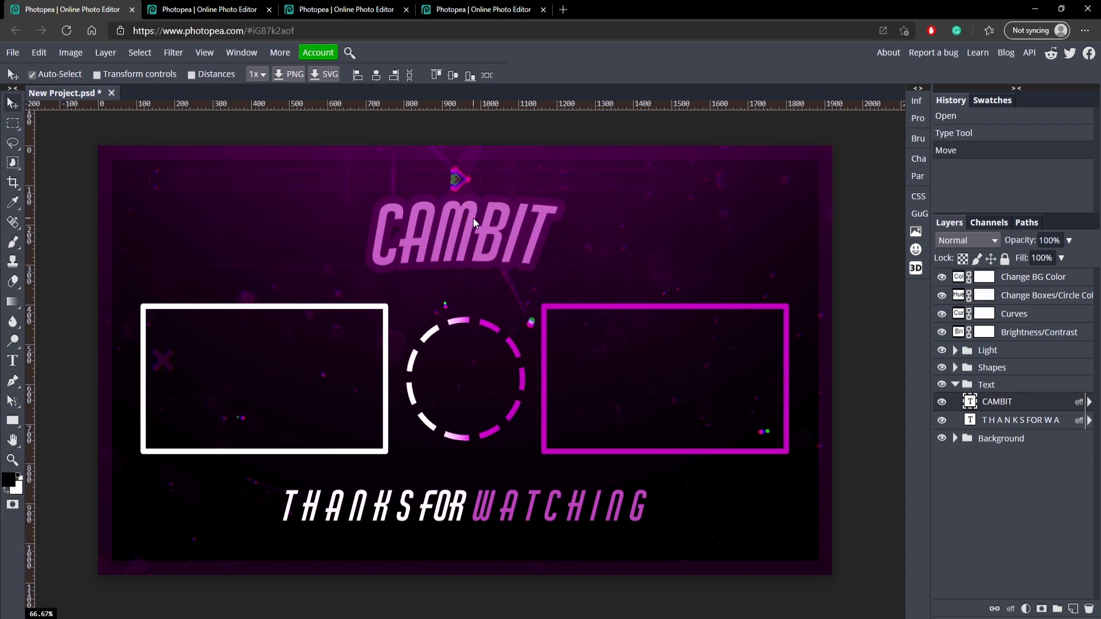
- Colour the letters CAM in the CAMBIT title white
double_click(473, 218)
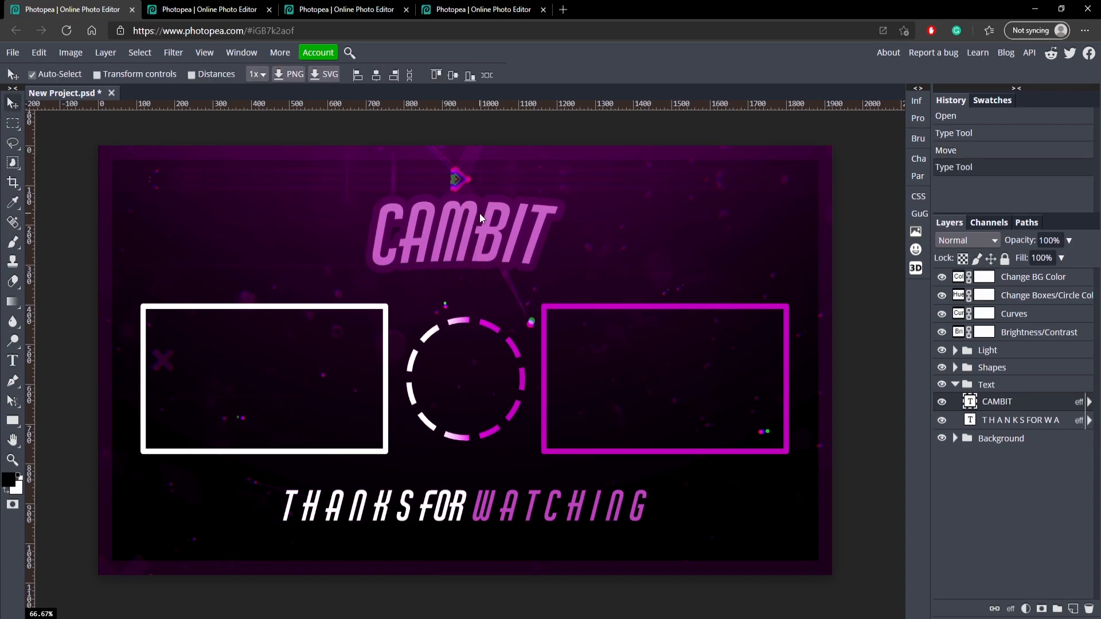
key("ctrl+a")
left_click_drag(474, 233, 379, 235)
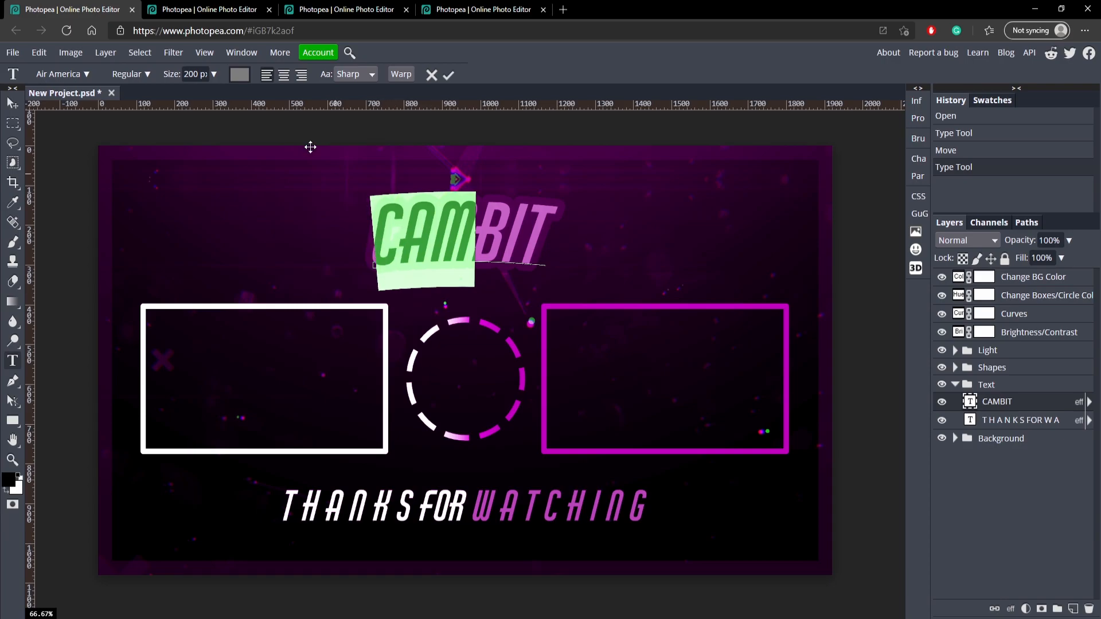
left_click(240, 77)
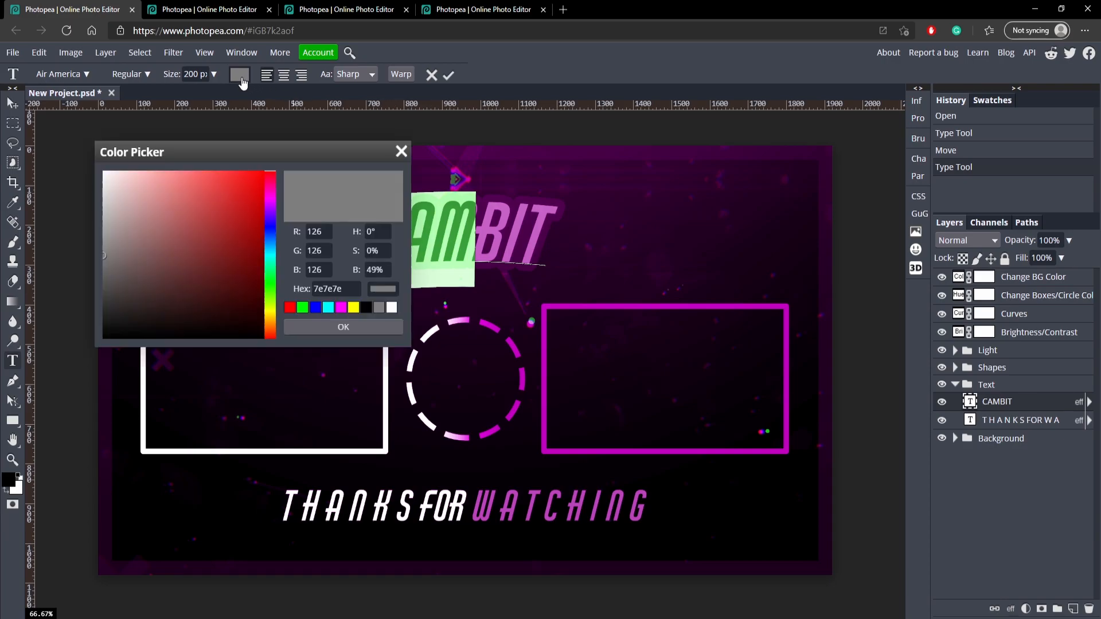
left_click(105, 172)
left_click(384, 327)
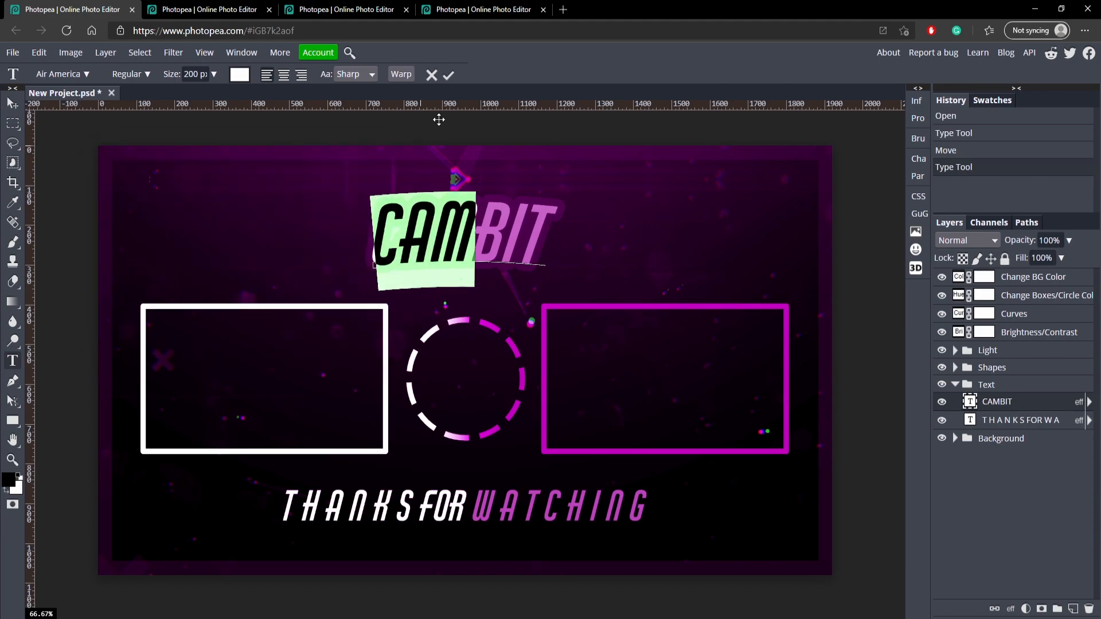
left_click(448, 75)
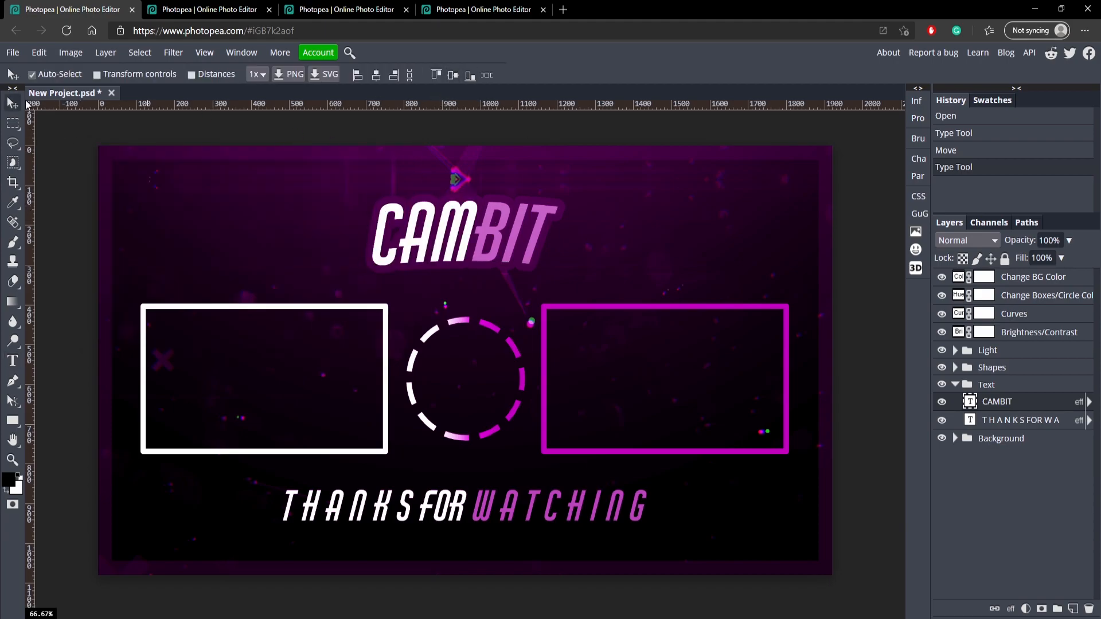
- Set the CAMBIT title's warp style to None and nudge the text back to the centre
double_click(465, 236)
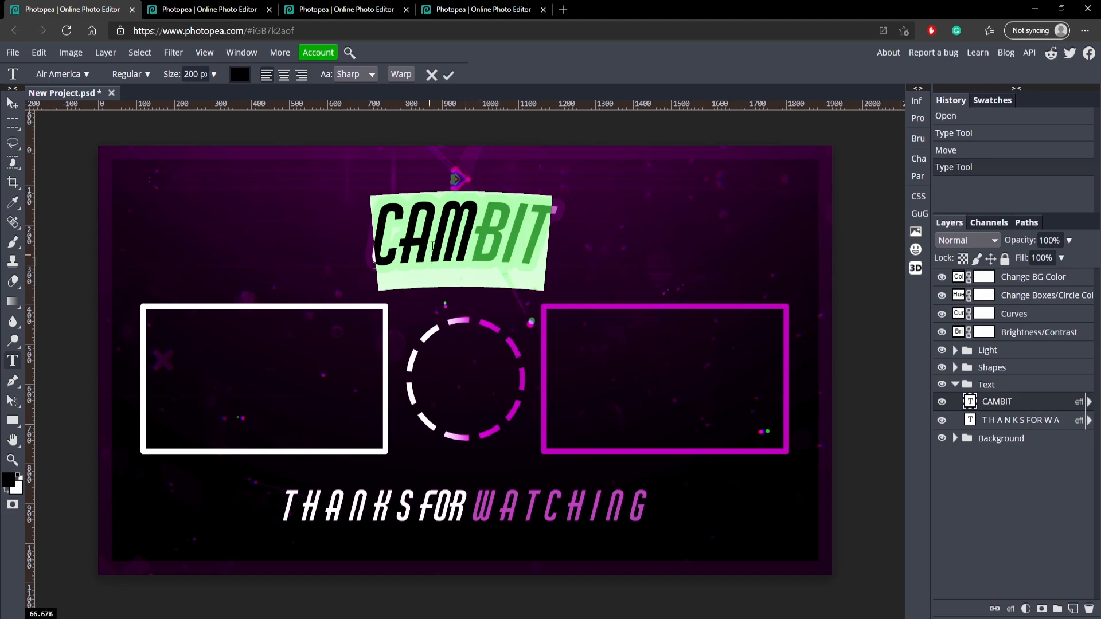
left_click(401, 75)
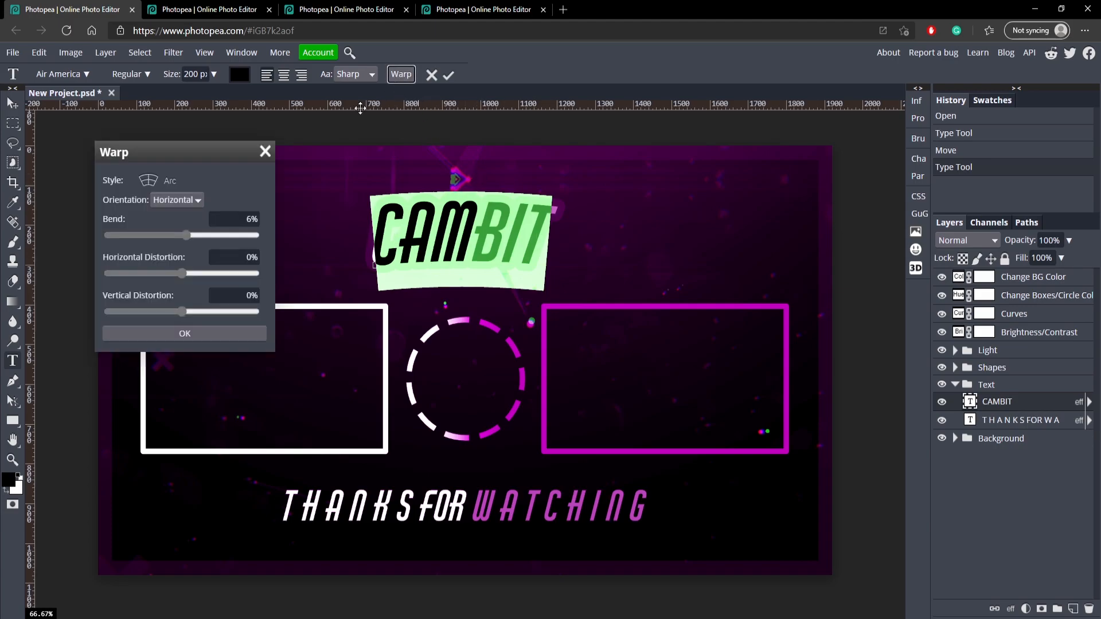
left_click(178, 182)
left_click(173, 195)
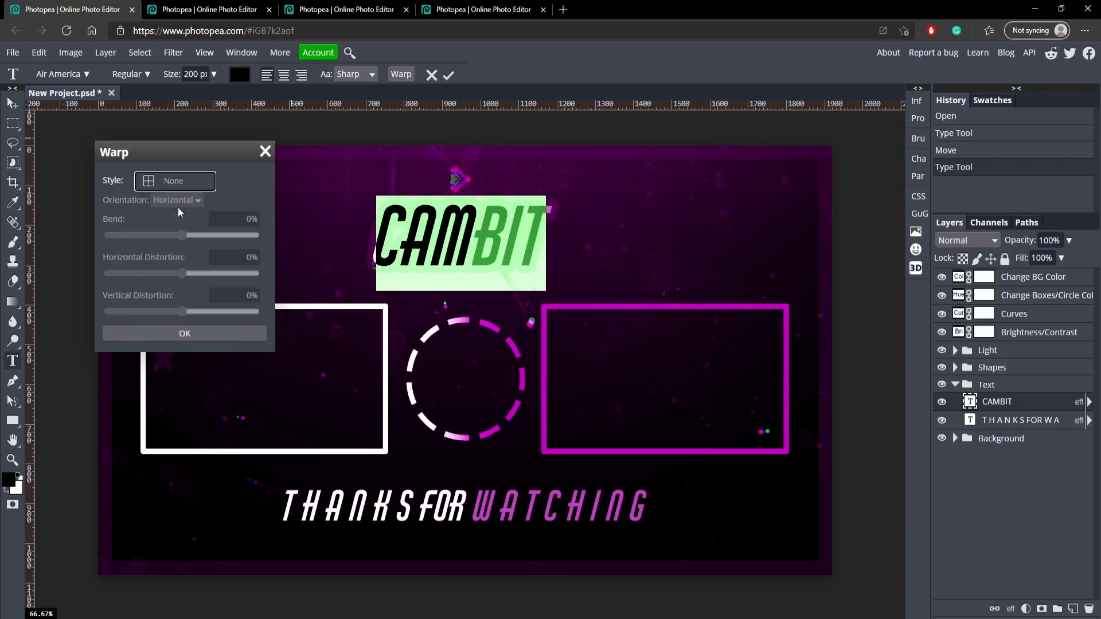
left_click(229, 333)
left_click(449, 75)
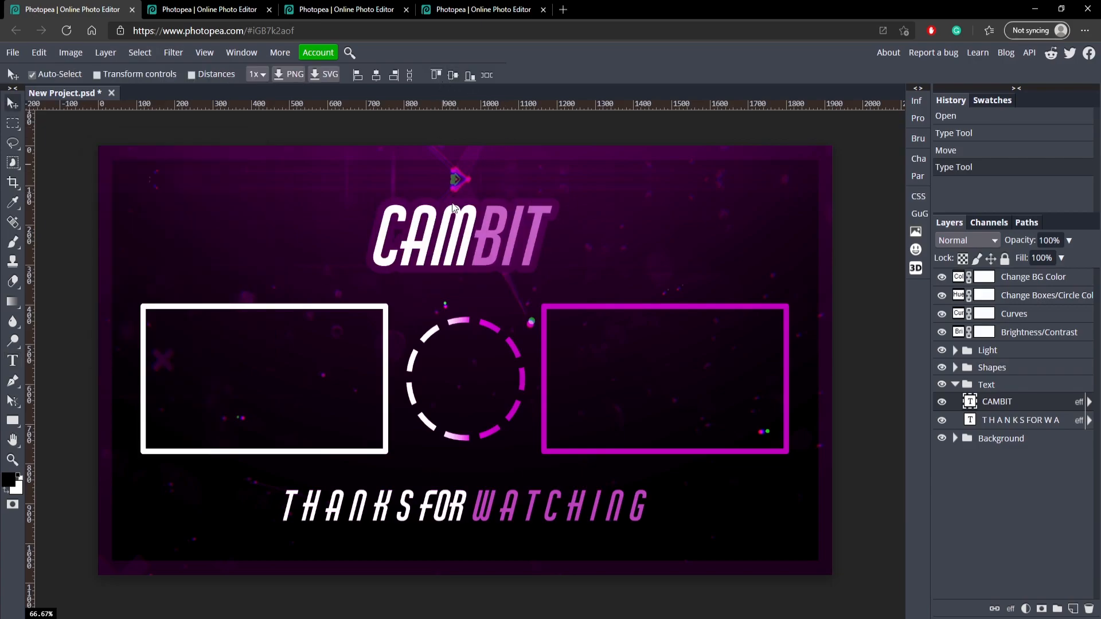
left_click_drag(470, 246, 488, 252)
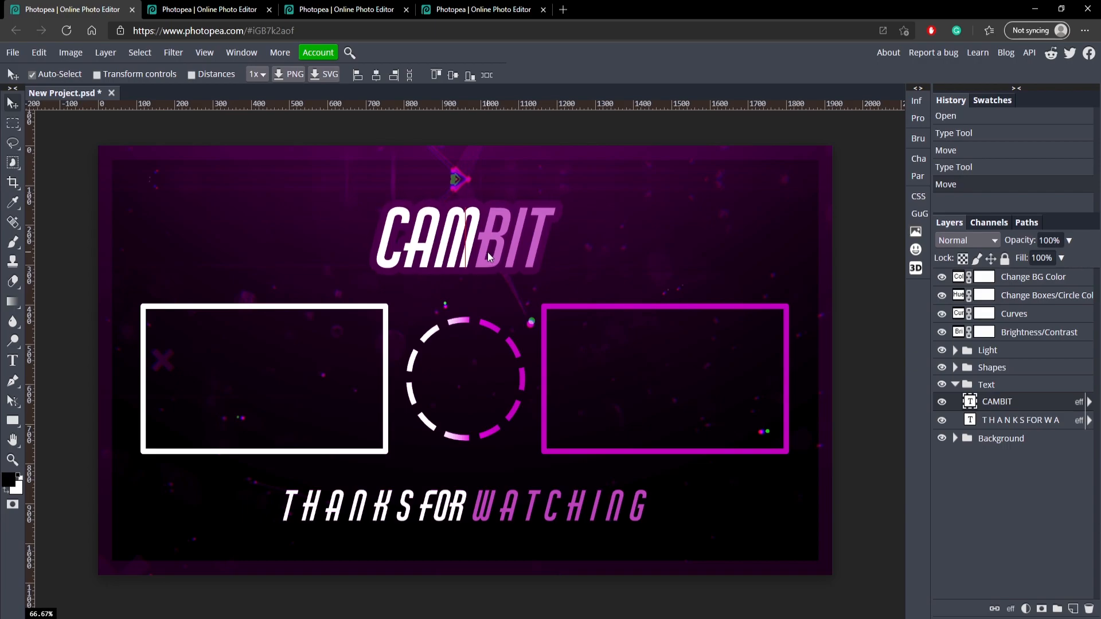
- Replace the THANKS FOR WATCHING text with SUBSCRIBE and centre it below the circle
double_click(360, 519)
left_click(473, 508)
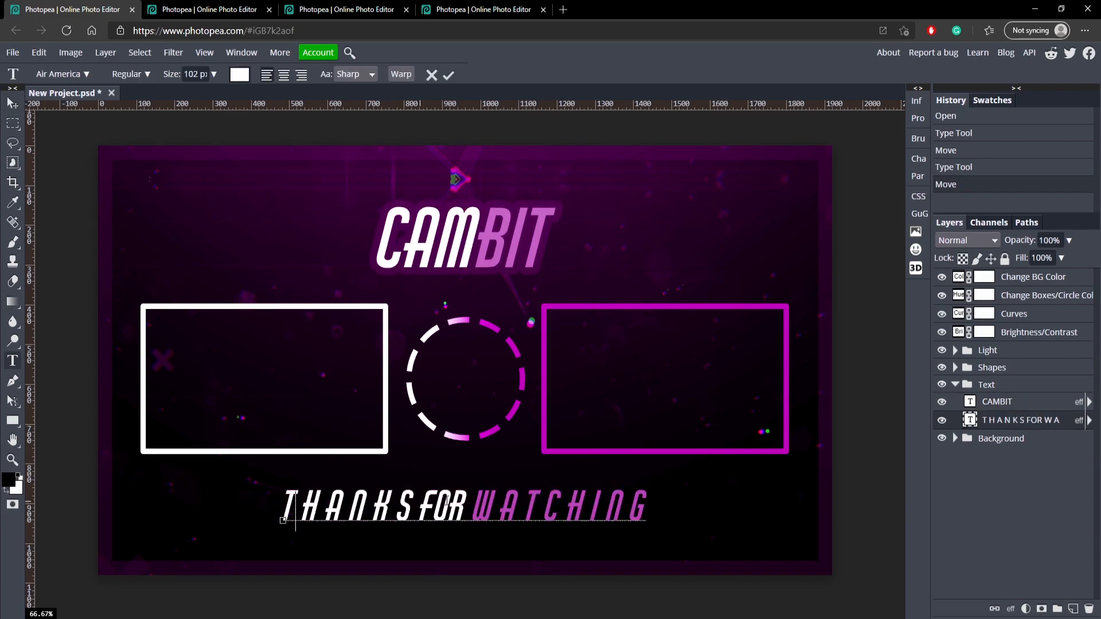
left_click_drag(650, 517, 287, 486)
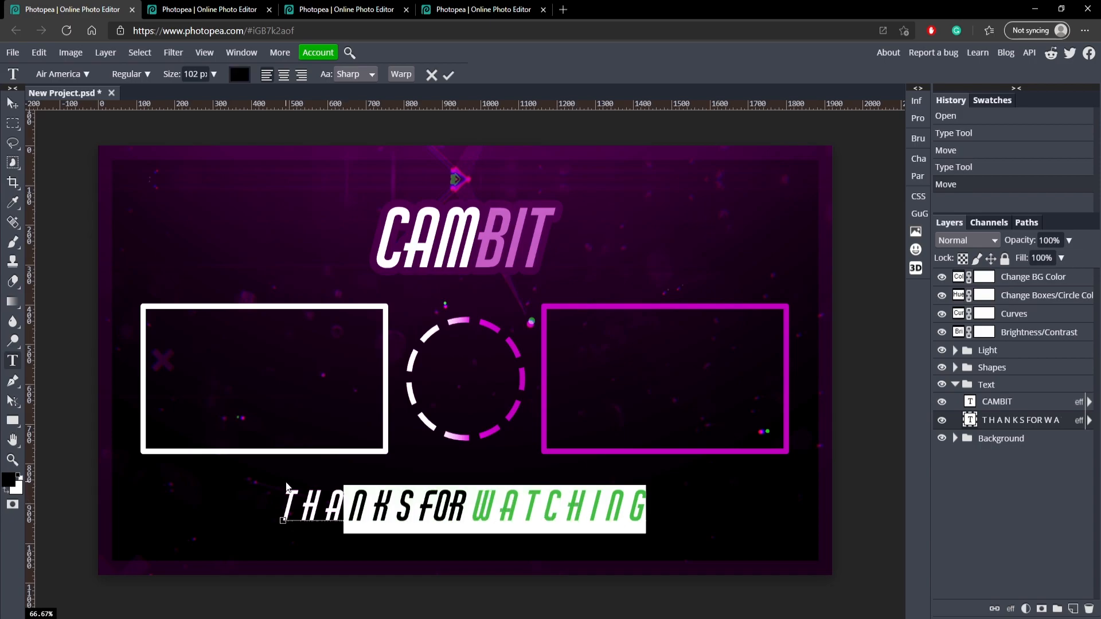
key("BackSpace")
key("BackSpace")
key("BackSpace")
key("BackSpace")
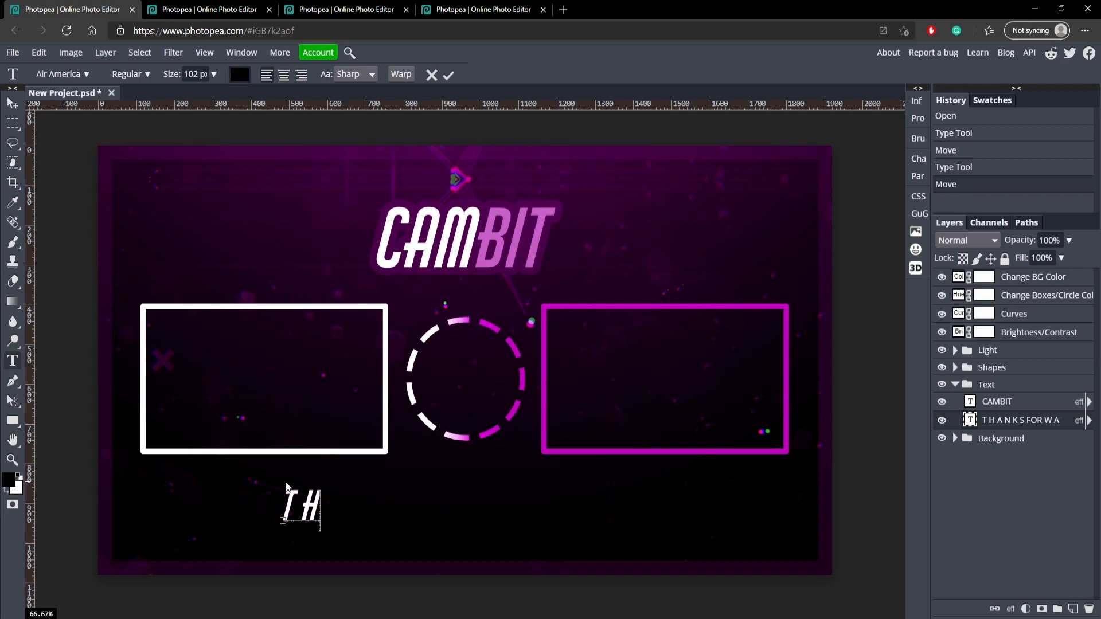
type("SUBS")
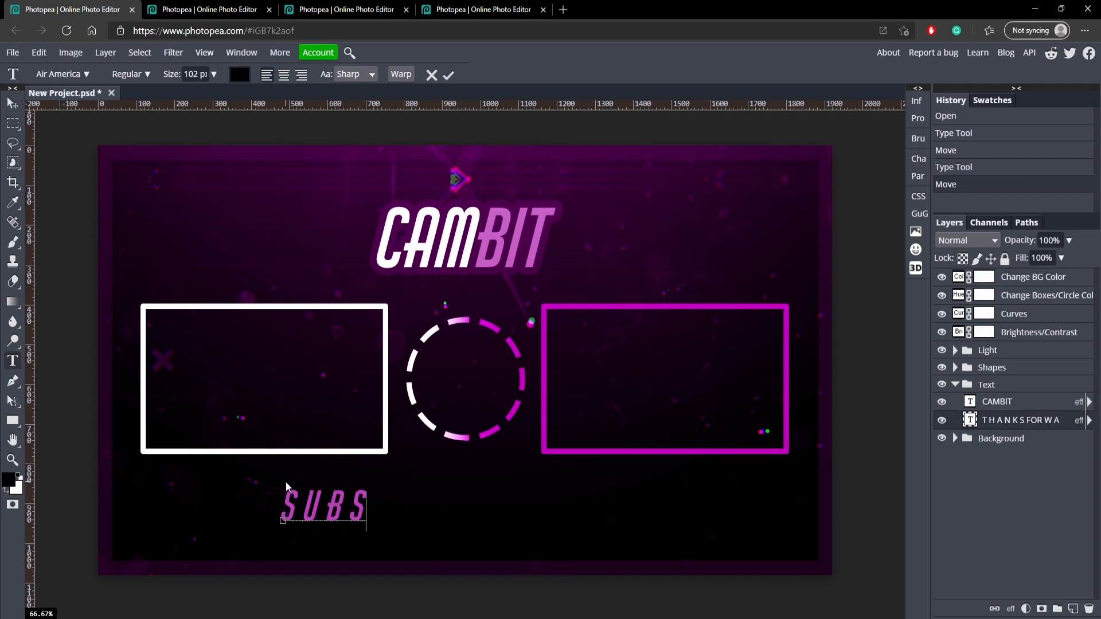
type("CRIBE")
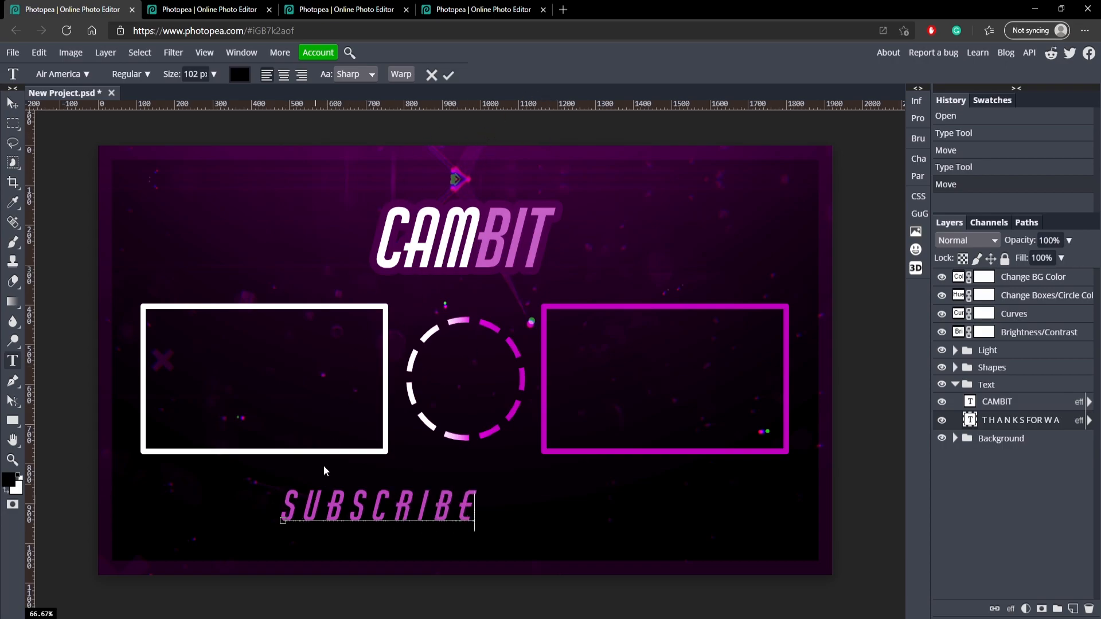
left_click(442, 76)
left_click_drag(408, 512, 487, 517)
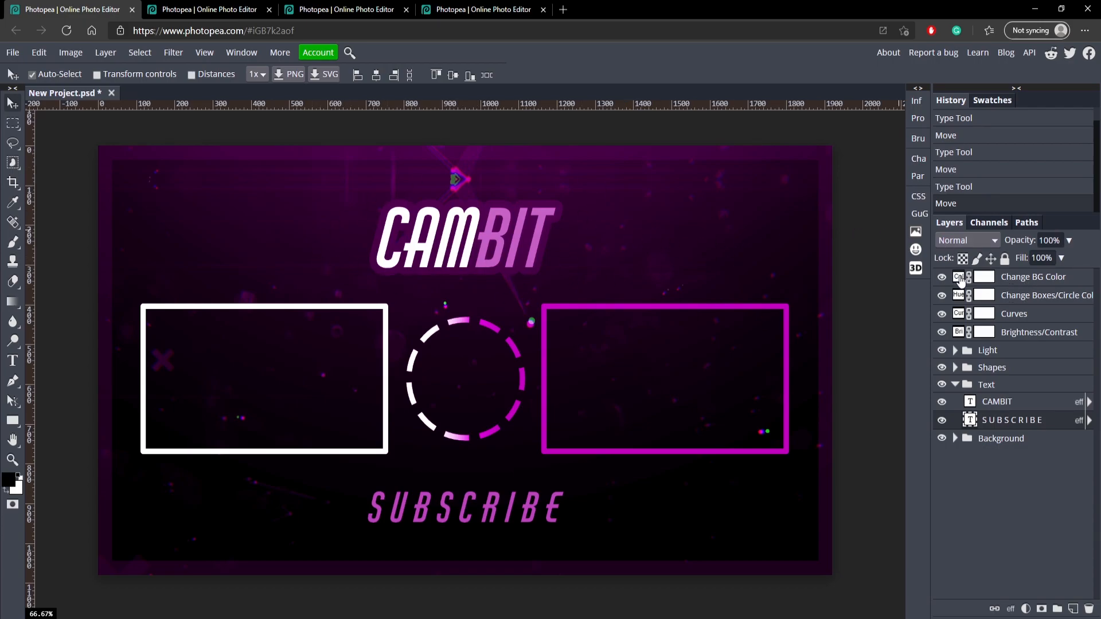
- Set the Change BG Color layer's shadows colour balance to red -100, green -100 and blue 100
left_click(1038, 282)
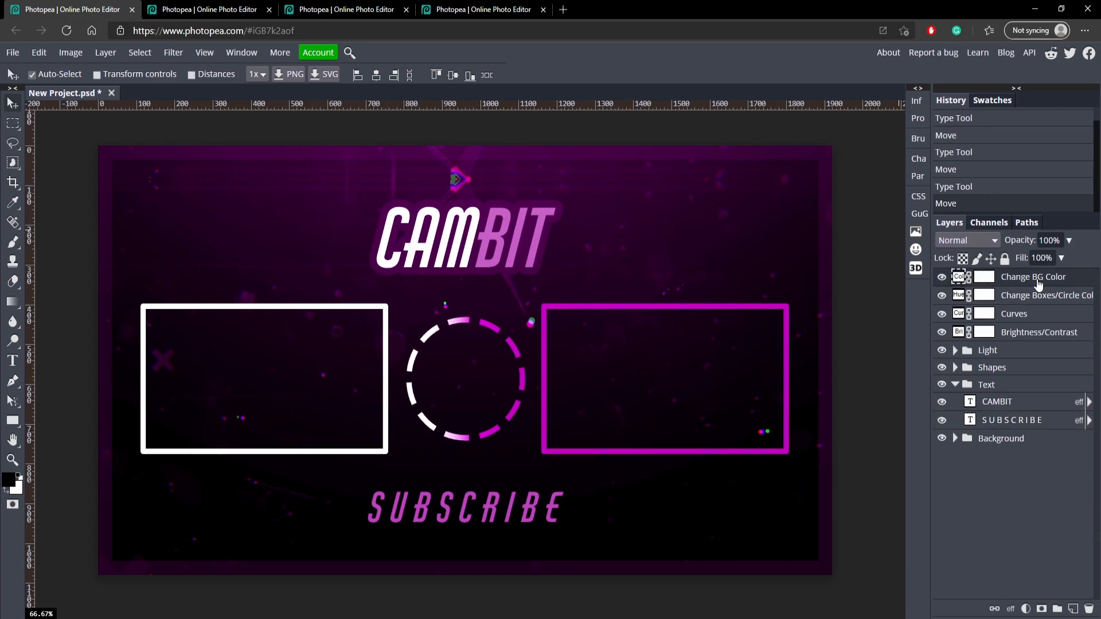
double_click(956, 279)
left_click_drag(888, 208, 950, 234)
mouse_move(887, 284)
left_mouse_down()
mouse_move(656, 282)
mouse_move(903, 283)
left_mouse_up()
left_click_drag(887, 246, 652, 246)
left_click_drag(758, 208, 717, 209)
left_click_drag(793, 246, 621, 237)
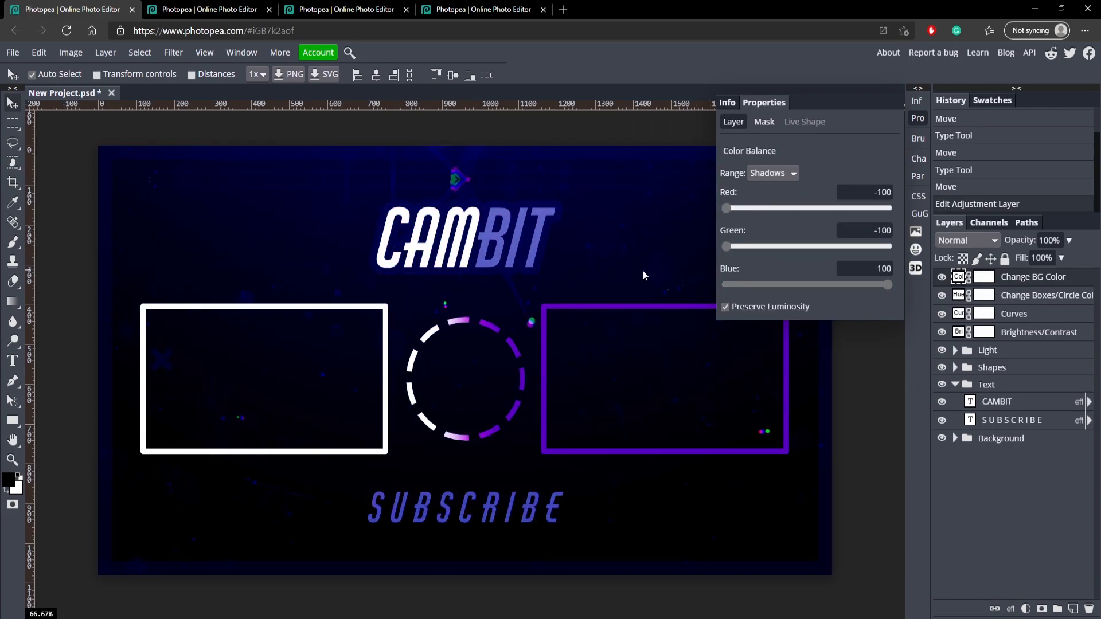
- Set the hue of the boxes and circle colour adjustment layer to -90 and close its properties
left_click(1026, 295)
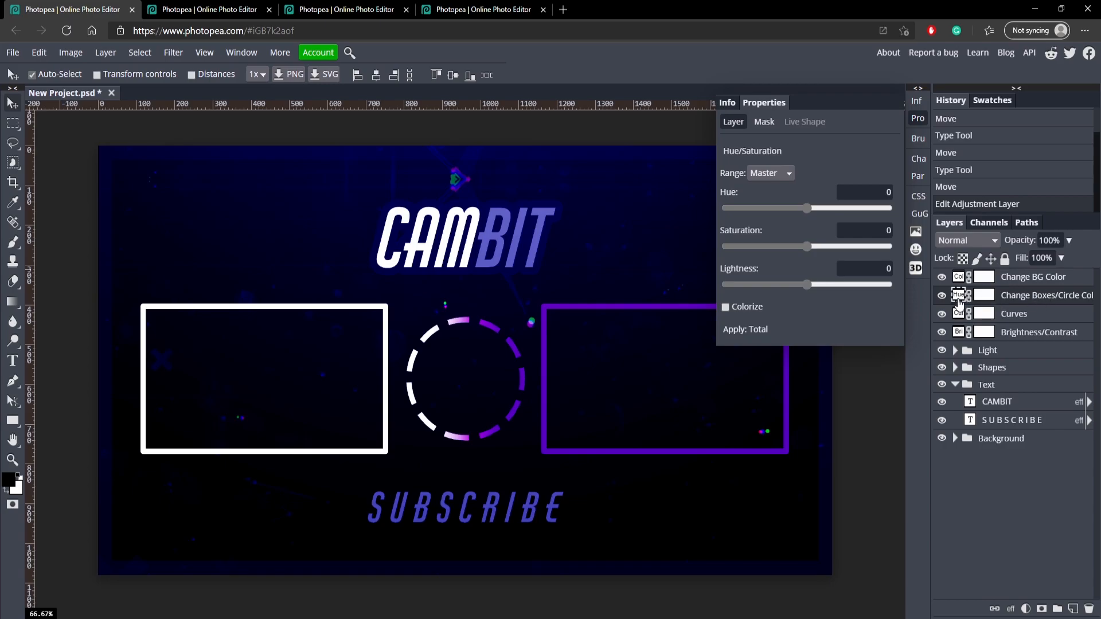
left_click_drag(800, 207, 767, 210)
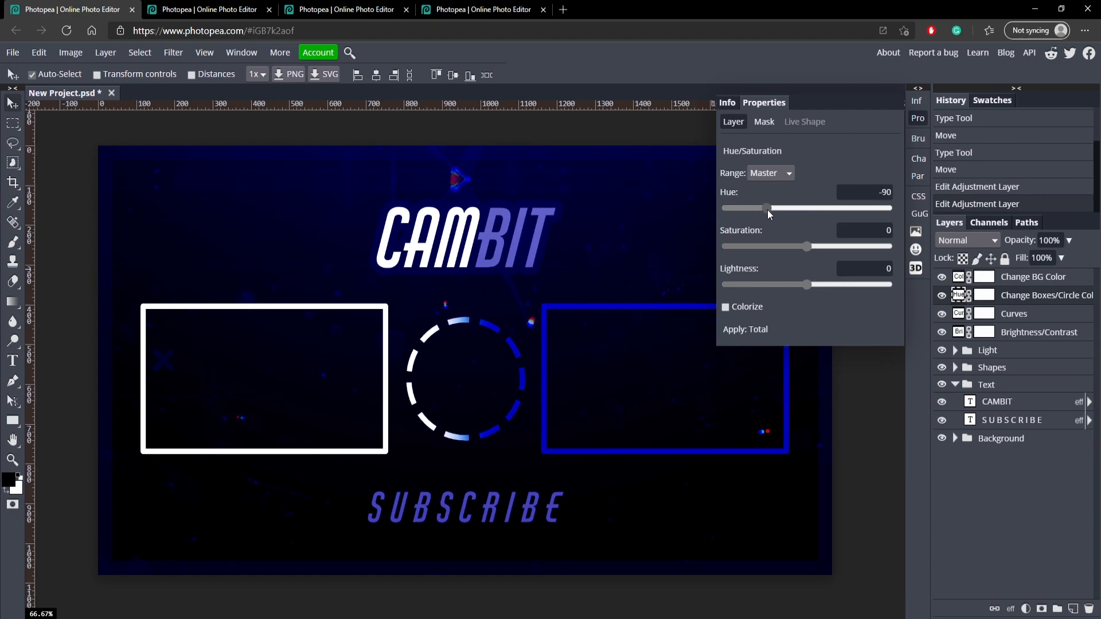
left_click(566, 221)
left_click(917, 118)
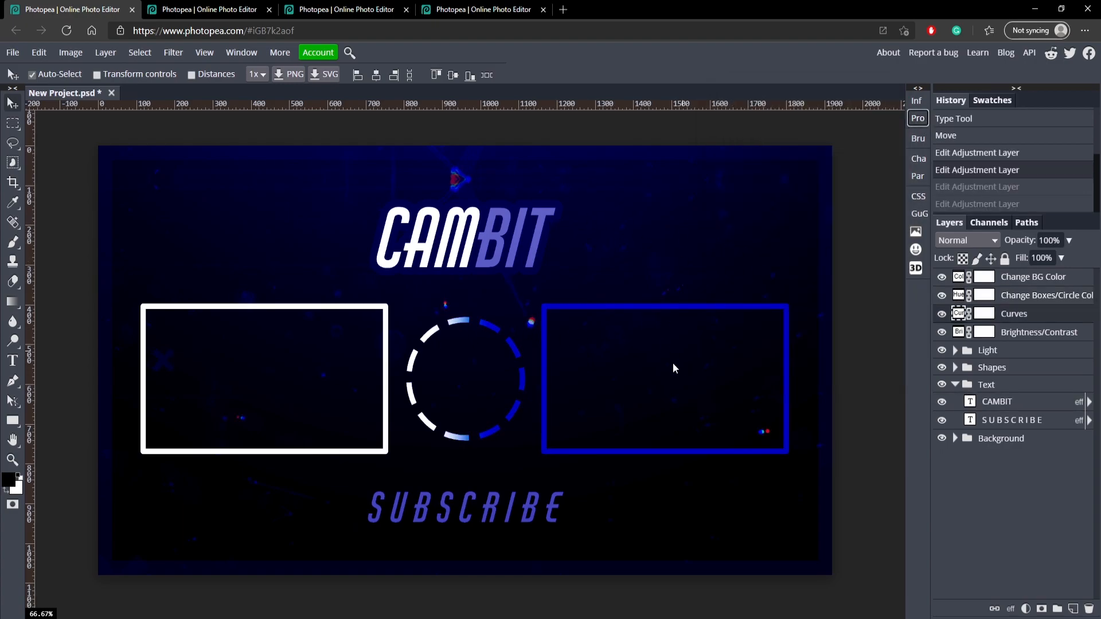
left_click(13, 53)
mouse_move(52, 240)
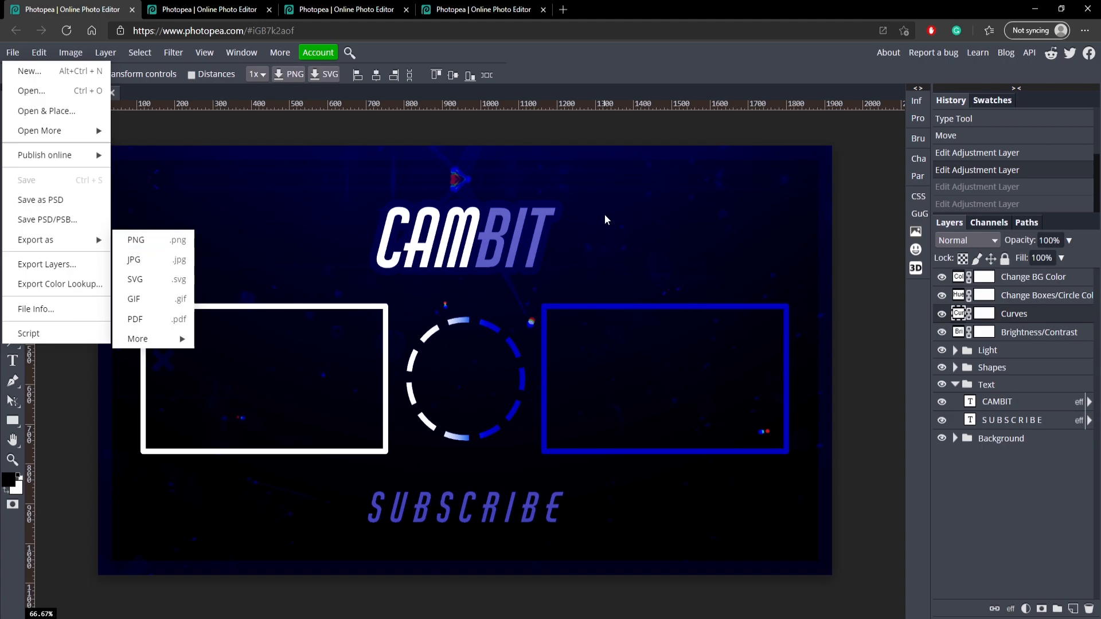
left_click(649, 78)
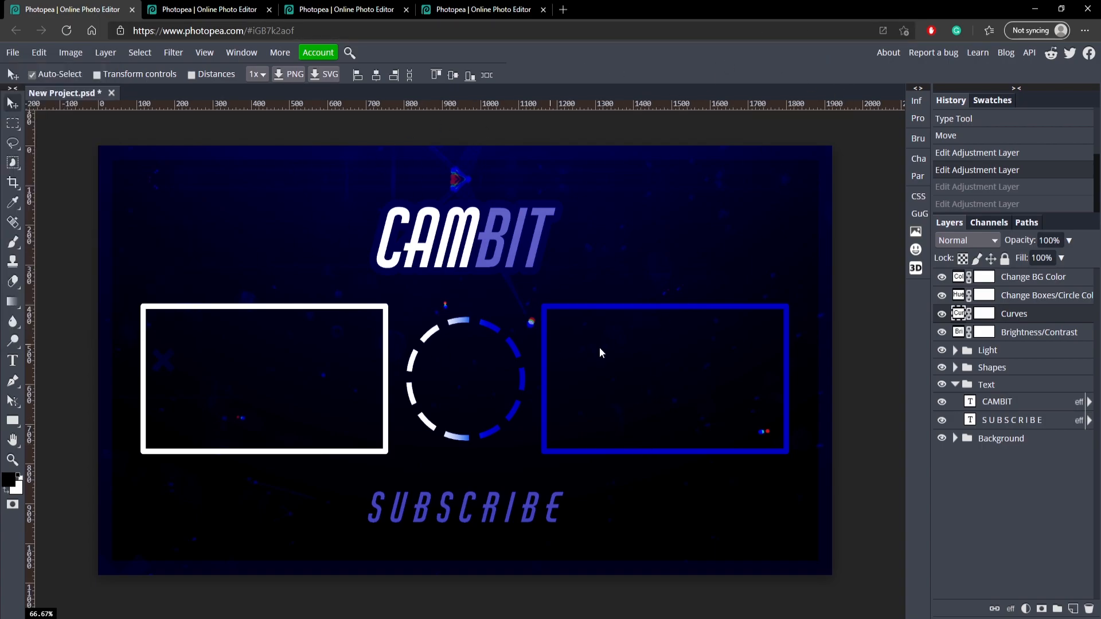
- In the red template project, replace the front YOURNAME title with CAMBIT and centre it above the boxes
left_click(225, 10)
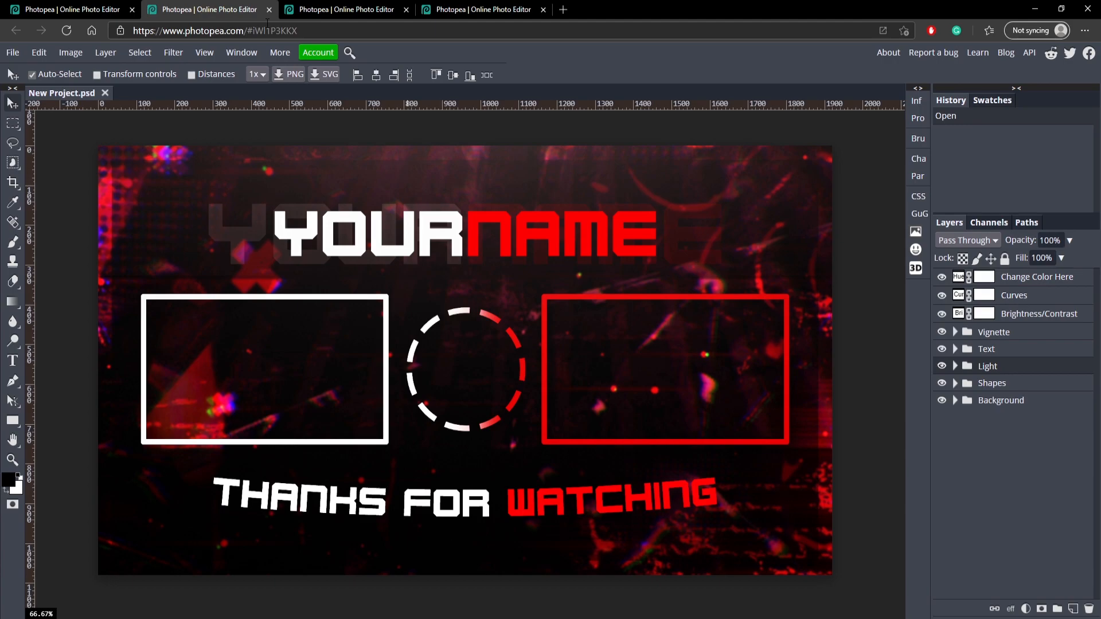
left_click(364, 231)
double_click(498, 238)
type("CAMBIT")
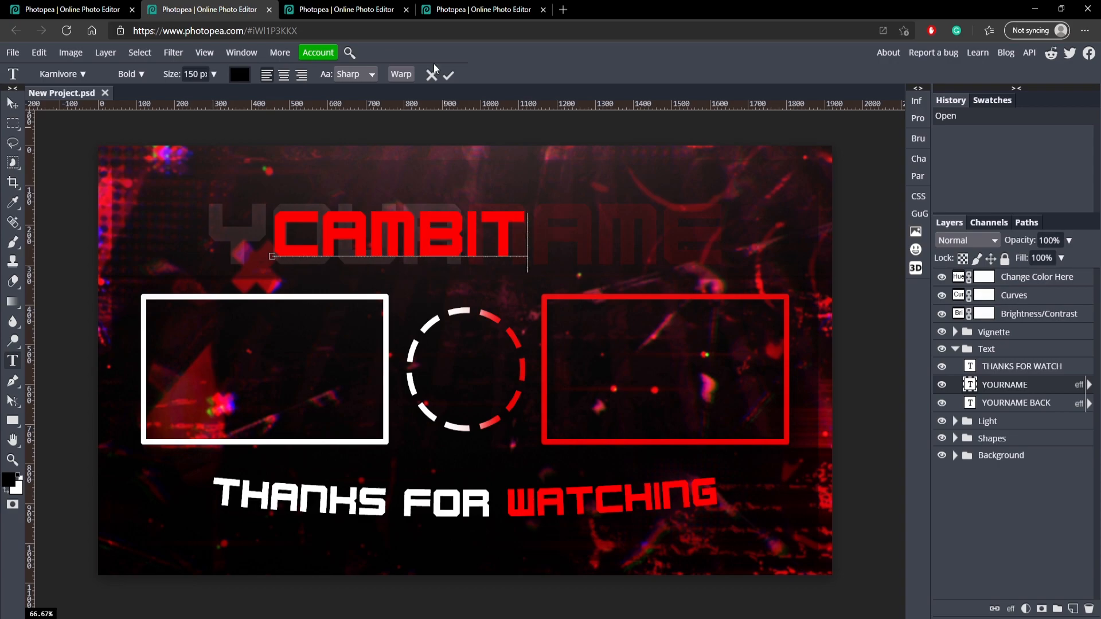
left_click(448, 75)
left_click_drag(449, 239, 519, 240)
- Replace the faded YOURNAME text behind the title with CAMBIT
double_click(634, 226)
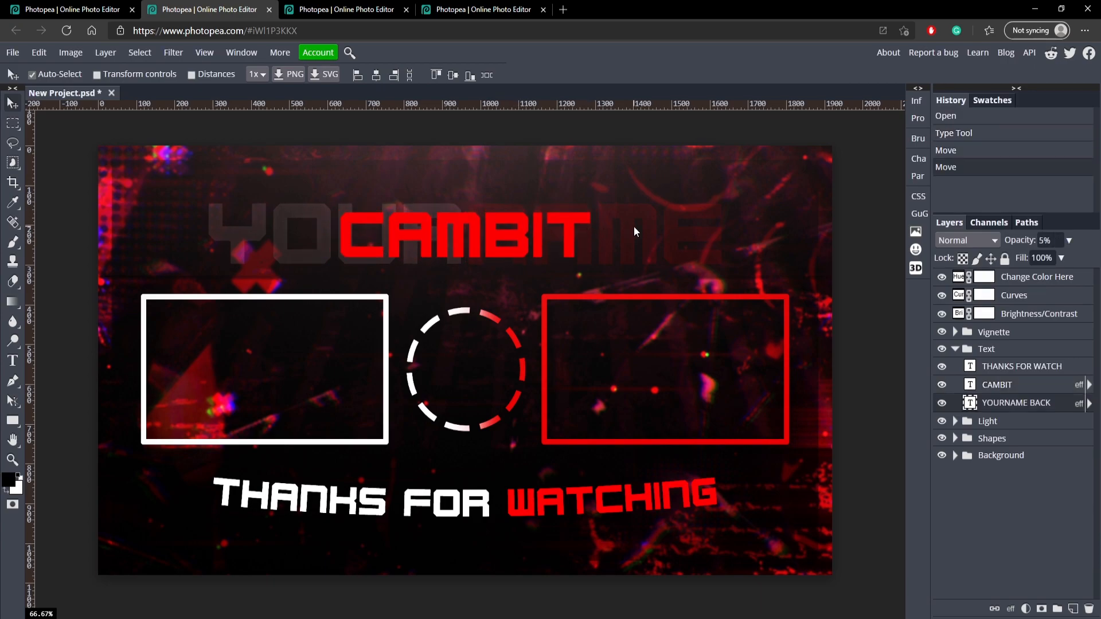
type("CAMBIT")
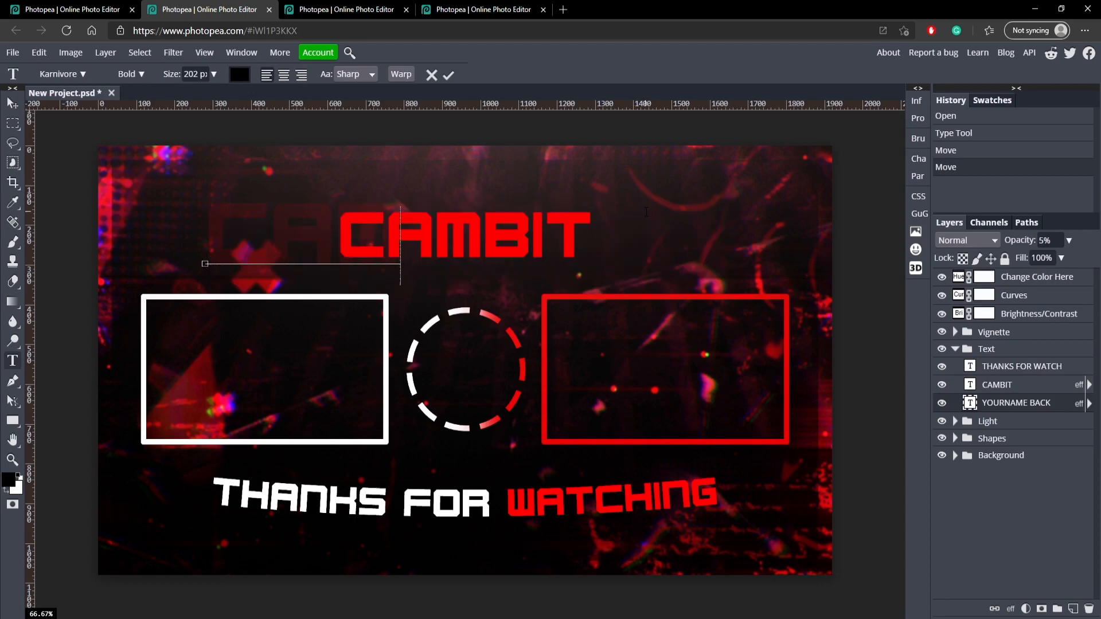
left_click(449, 76)
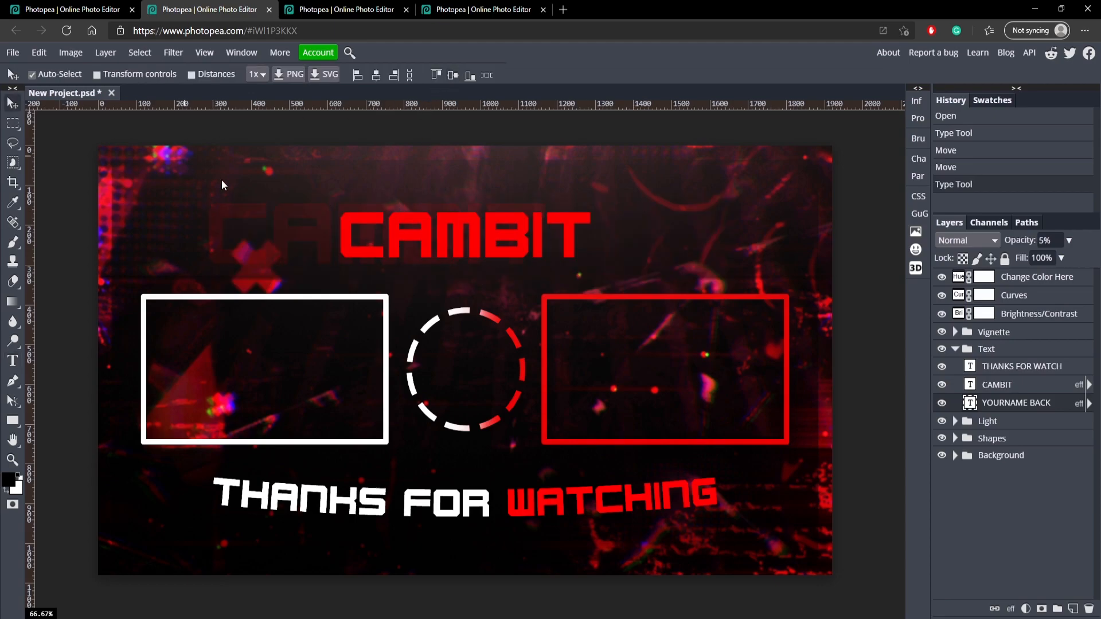
- Colour the letters CAM in the faded background text white (ffffff)
double_click(313, 232)
left_click(376, 234)
left_click_drag(370, 238, 65, 124)
left_click(242, 75)
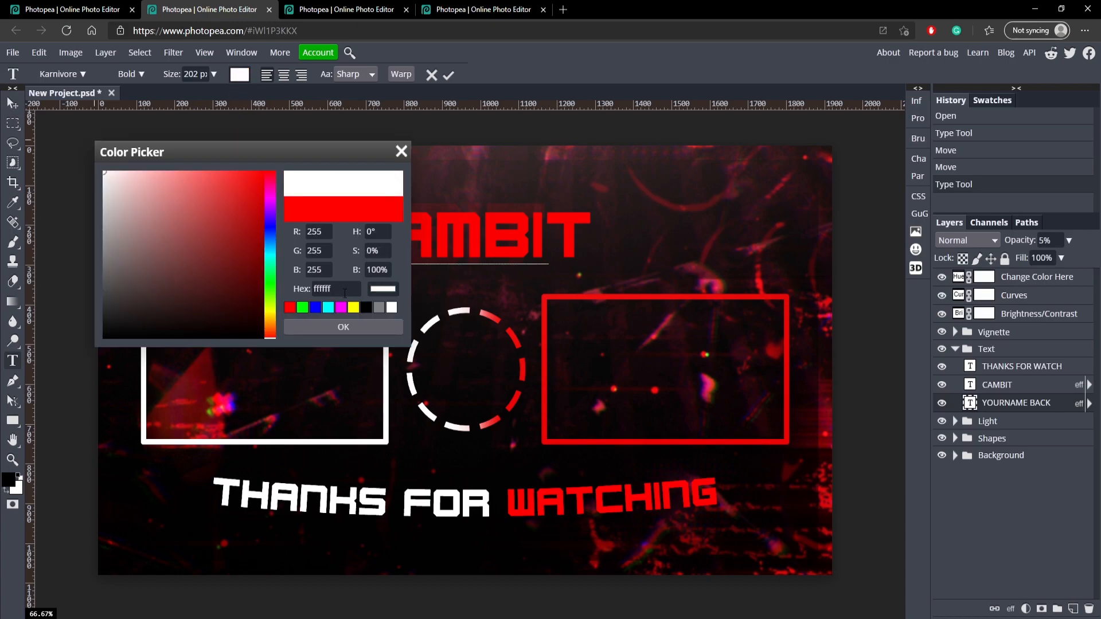
left_click(344, 326)
left_click(449, 75)
- Colour the letters CAM in the front CAMBIT title white (ffffff)
double_click(390, 238)
left_click(483, 235)
left_click_drag(484, 235, 289, 142)
left_click(241, 75)
left_click_drag(239, 183, 53, 131)
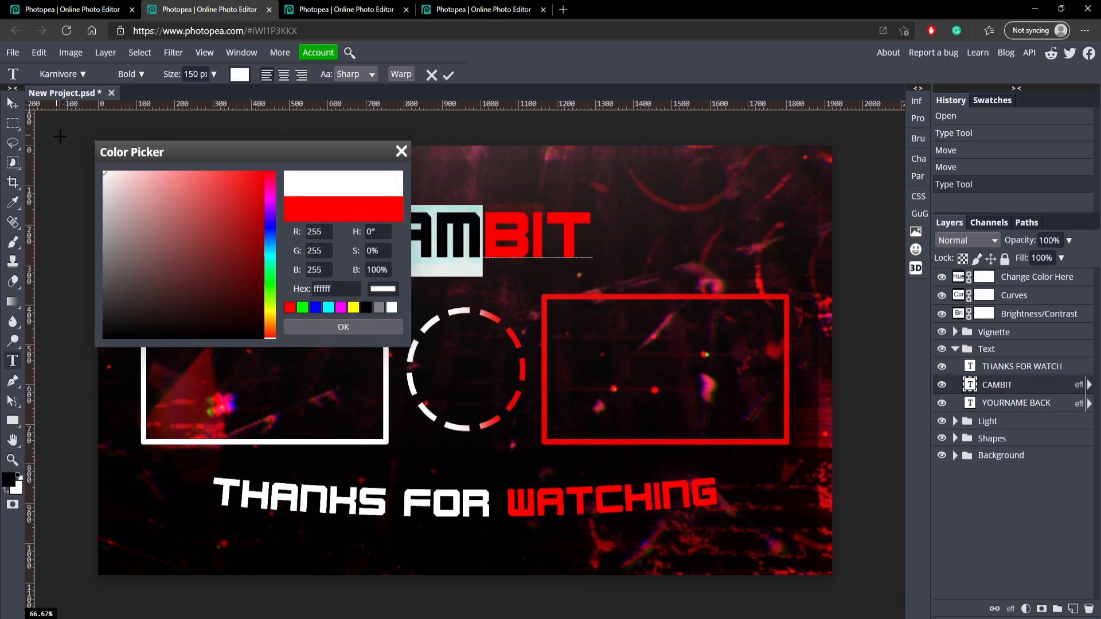
left_click(313, 328)
left_click(453, 74)
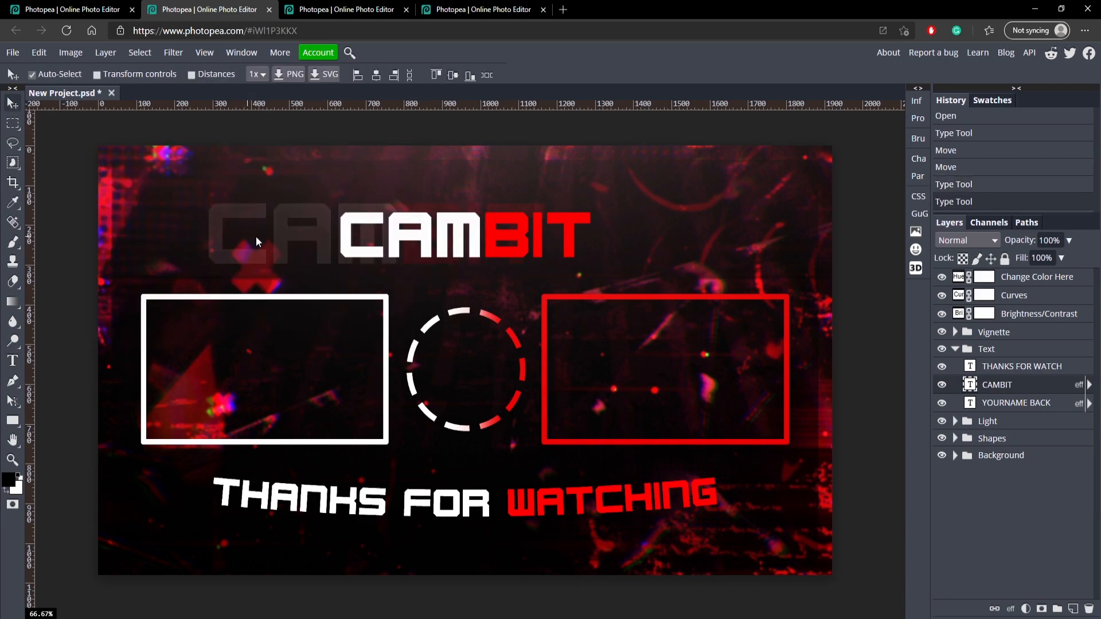
- Centre the faded CAMBIT text behind the title and replace the THANKS FOR WATCHING text with SUBSCRIBE
left_click_drag(338, 233, 366, 232)
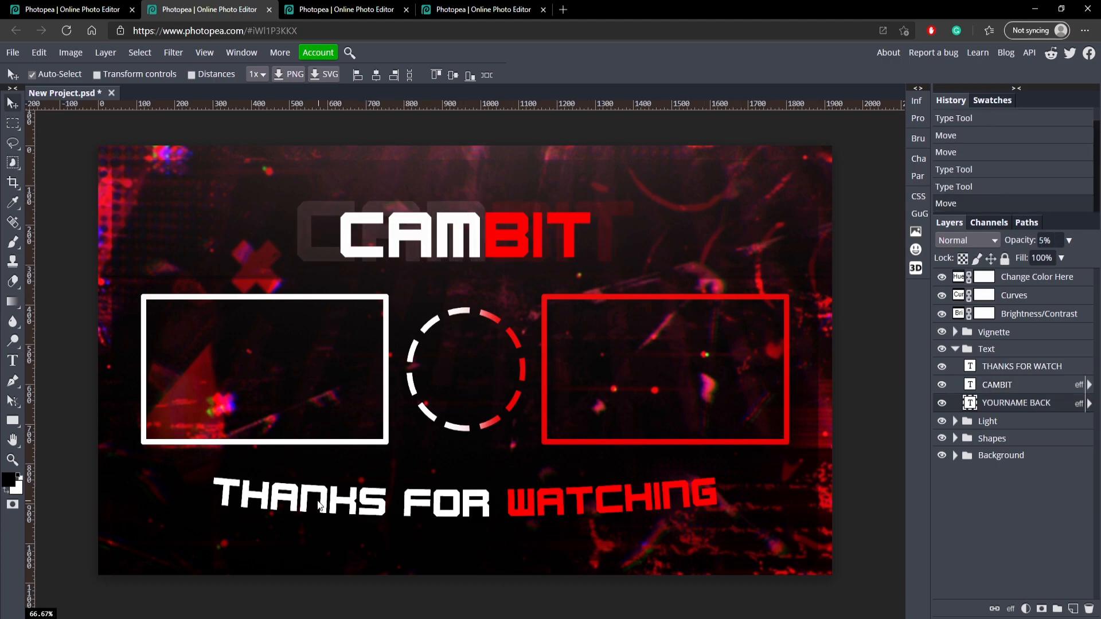
double_click(367, 511)
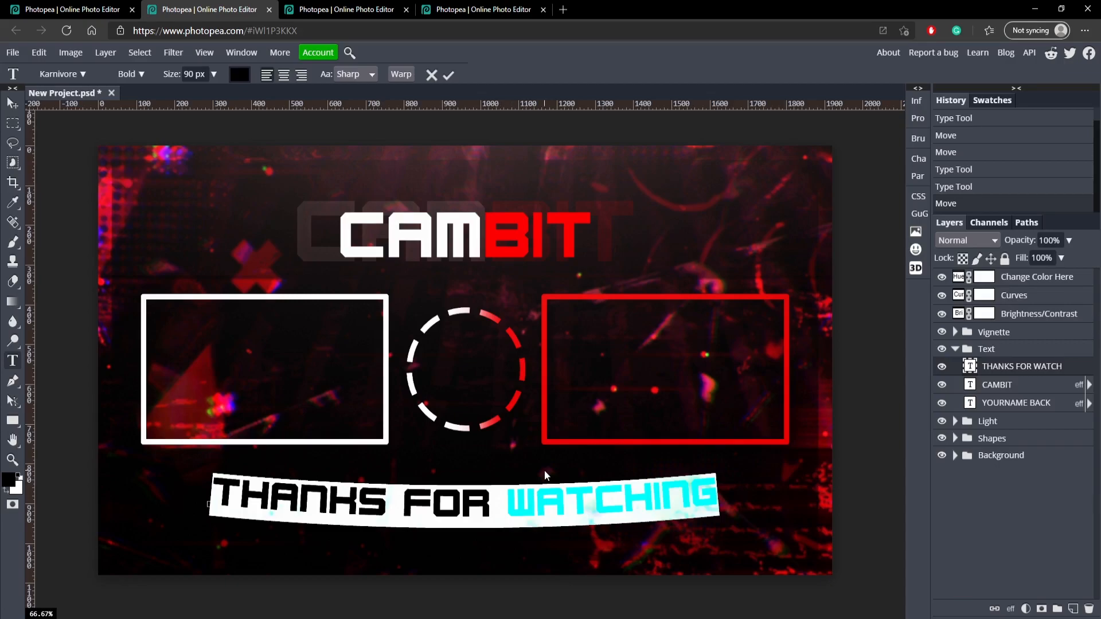
type("SUBSCRIBE")
- Colour the letters SUBS in SUBSCRIBE white and centre the text below the boxes
left_click_drag(331, 493, 193, 470)
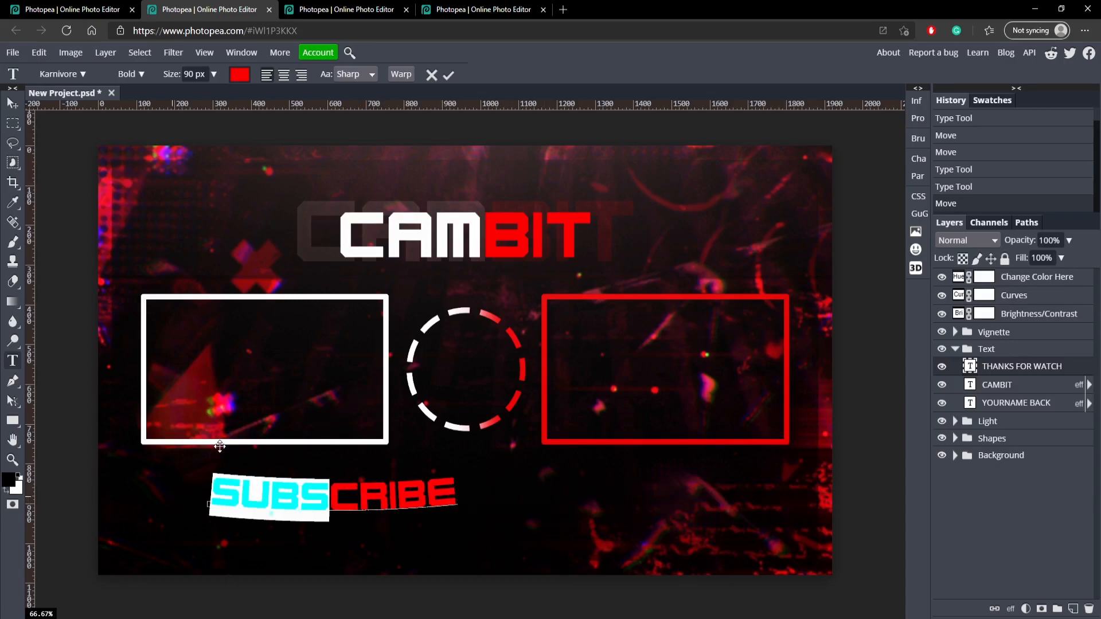
left_click(236, 79)
left_click_drag(161, 216, 78, 143)
left_click(315, 324)
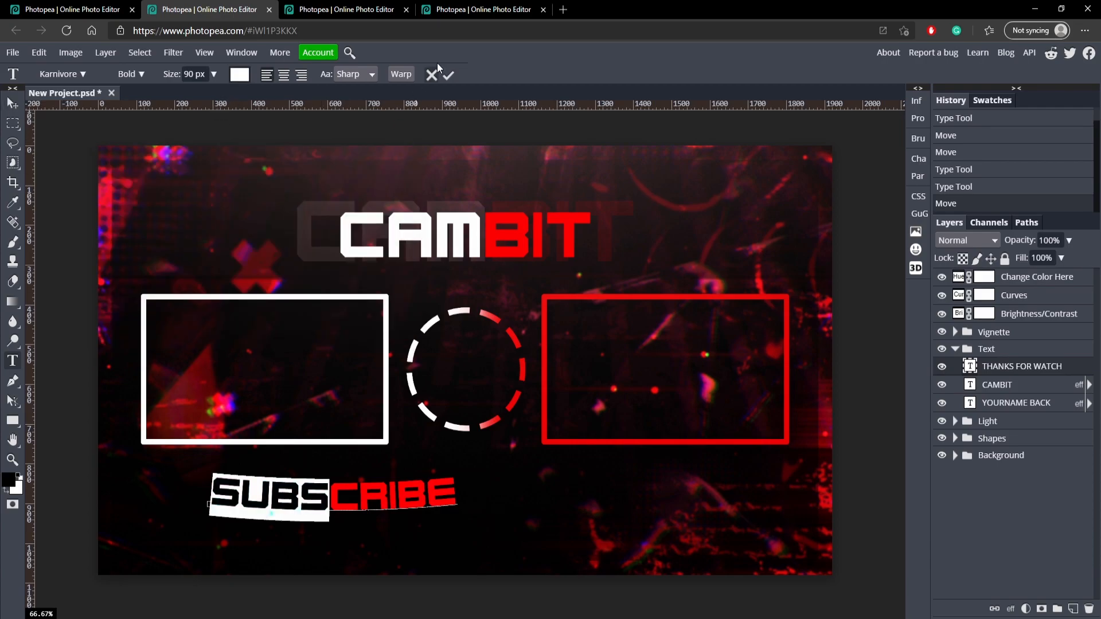
left_click(448, 75)
key("v")
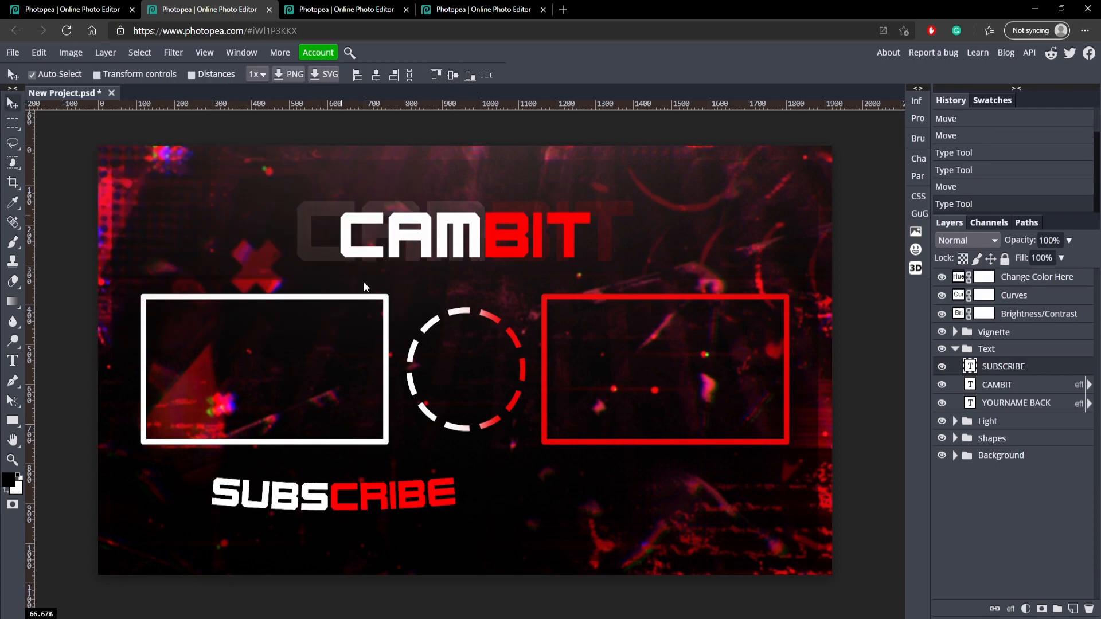
left_click_drag(417, 498, 545, 506)
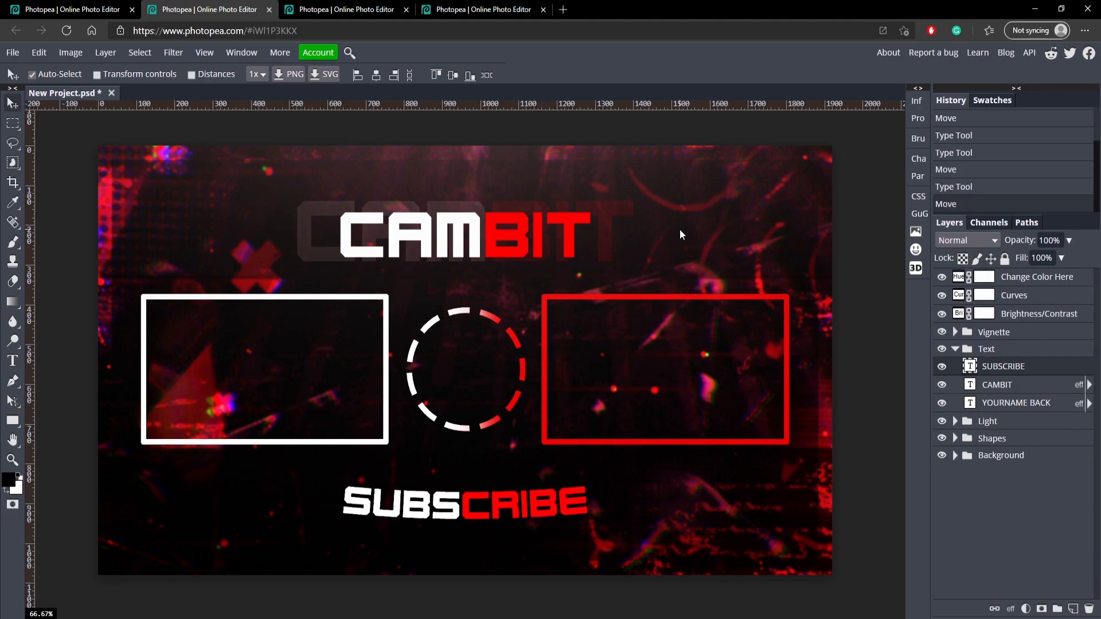
- Collapse the Text group and set the hue of the Change Color Here adjustment layer to -180
left_click(955, 350)
left_click(955, 350)
left_click(1045, 279)
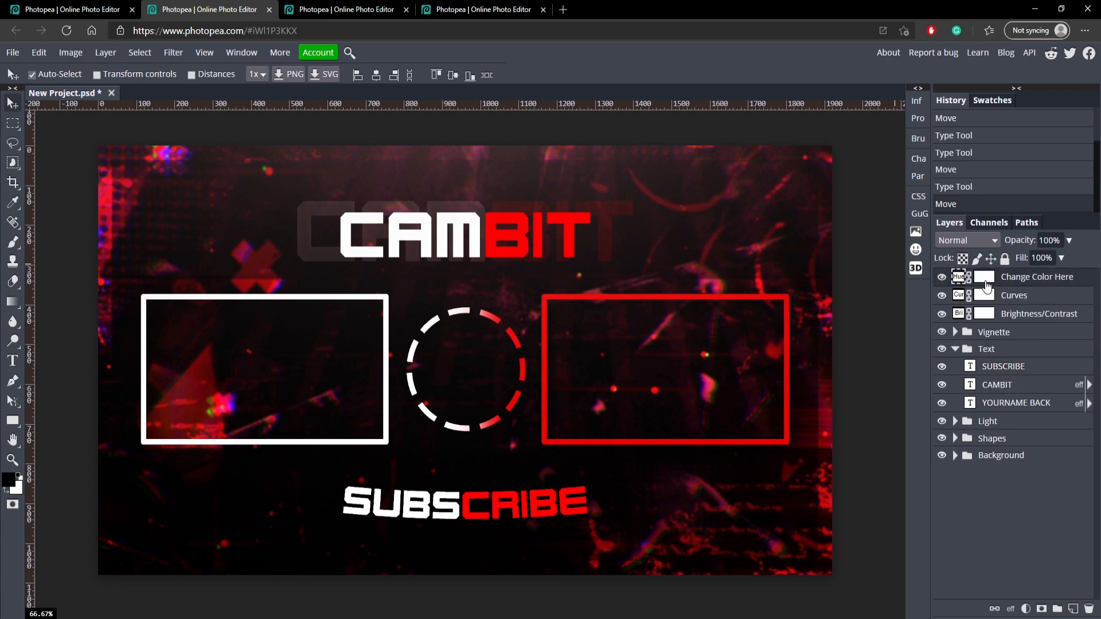
left_click(954, 348)
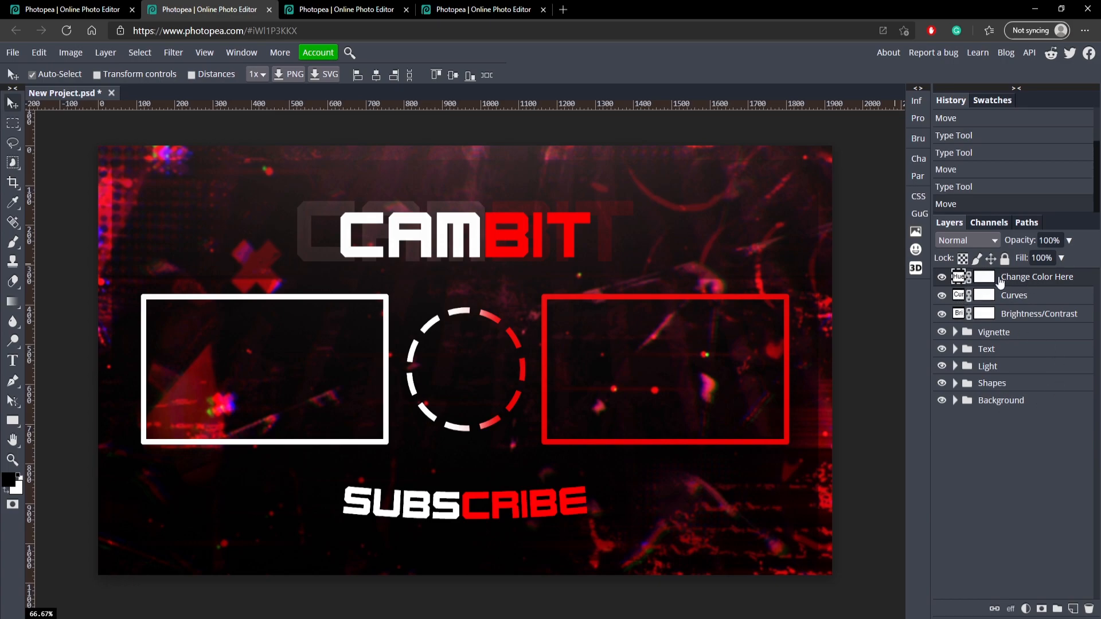
double_click(958, 278)
left_click_drag(807, 208, 706, 211)
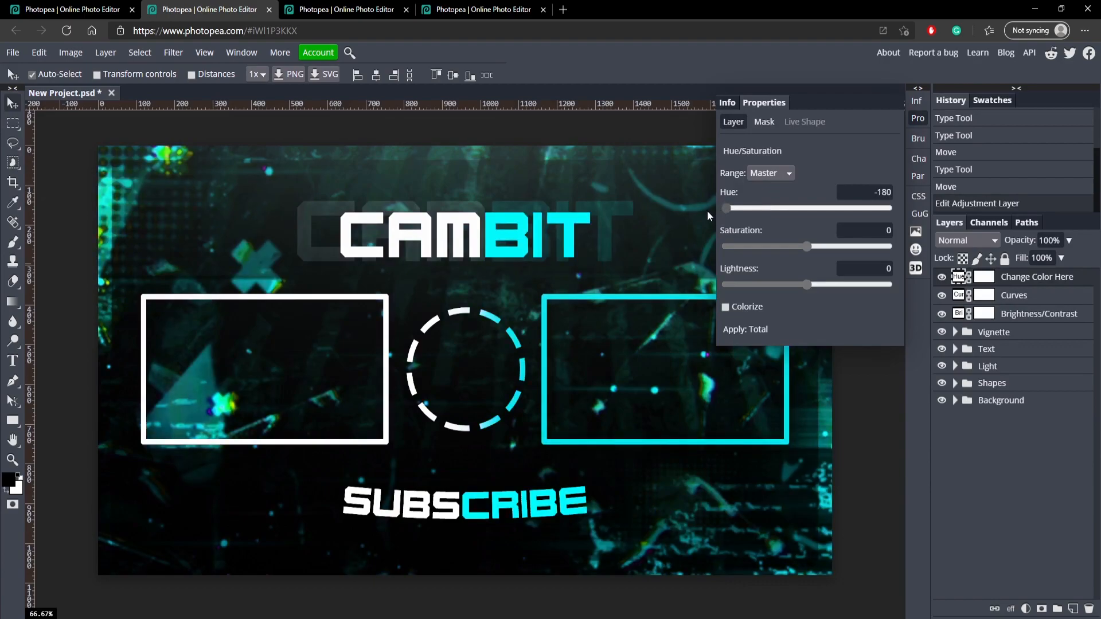
left_click(1037, 309)
left_click(1030, 297)
left_click(916, 118)
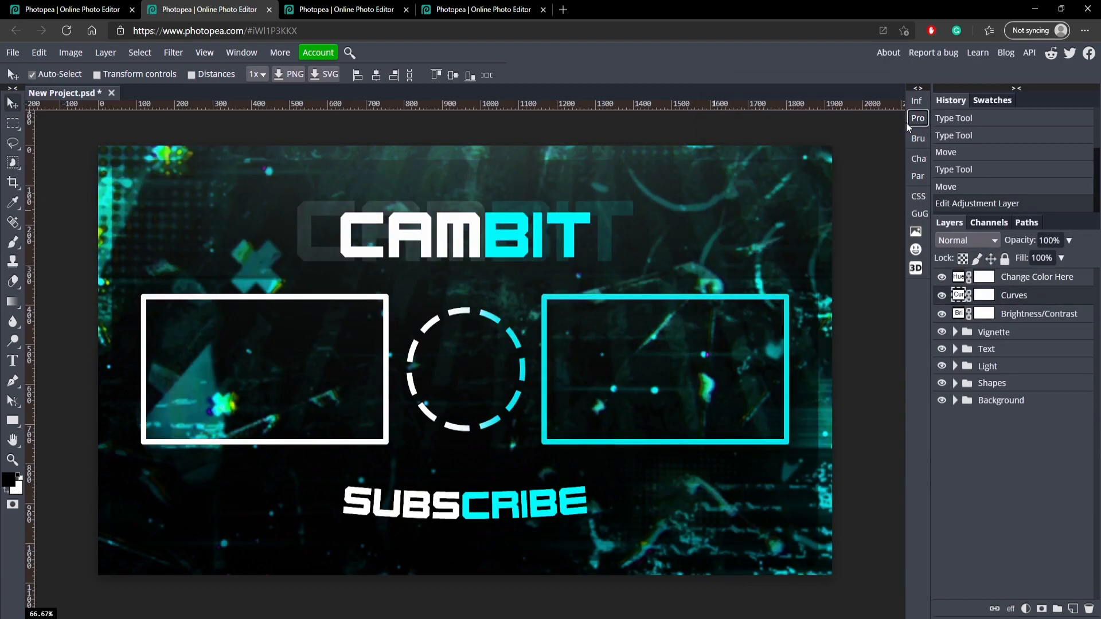
- In the black template project with green and blue swirls, replace the YOURNAME title with CAMBIT
left_click(350, 9)
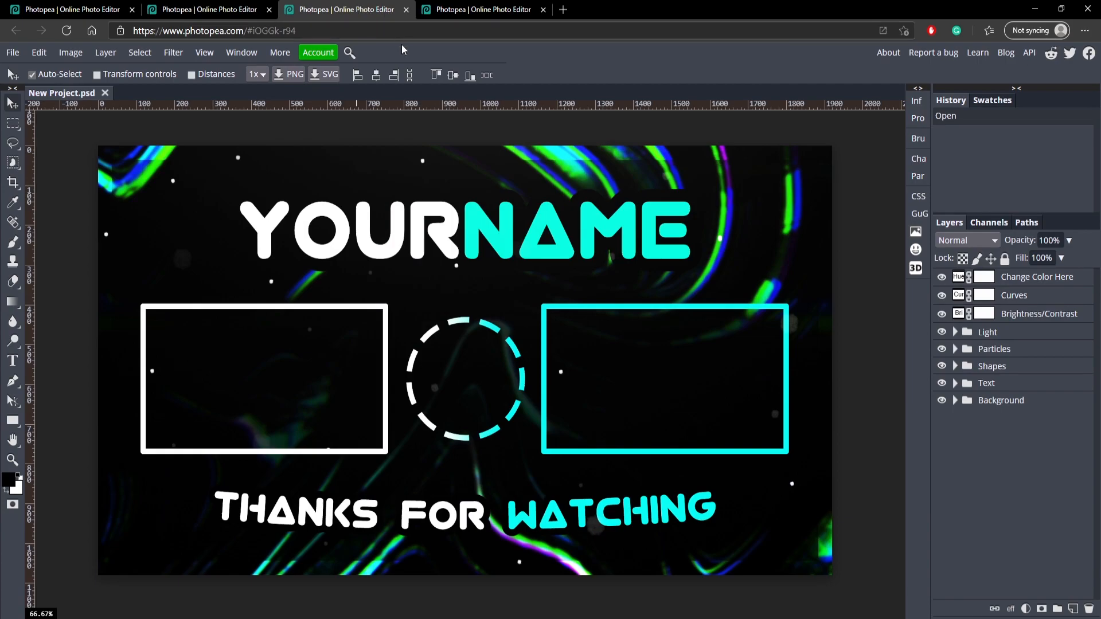
left_click(253, 10)
left_click(353, 6)
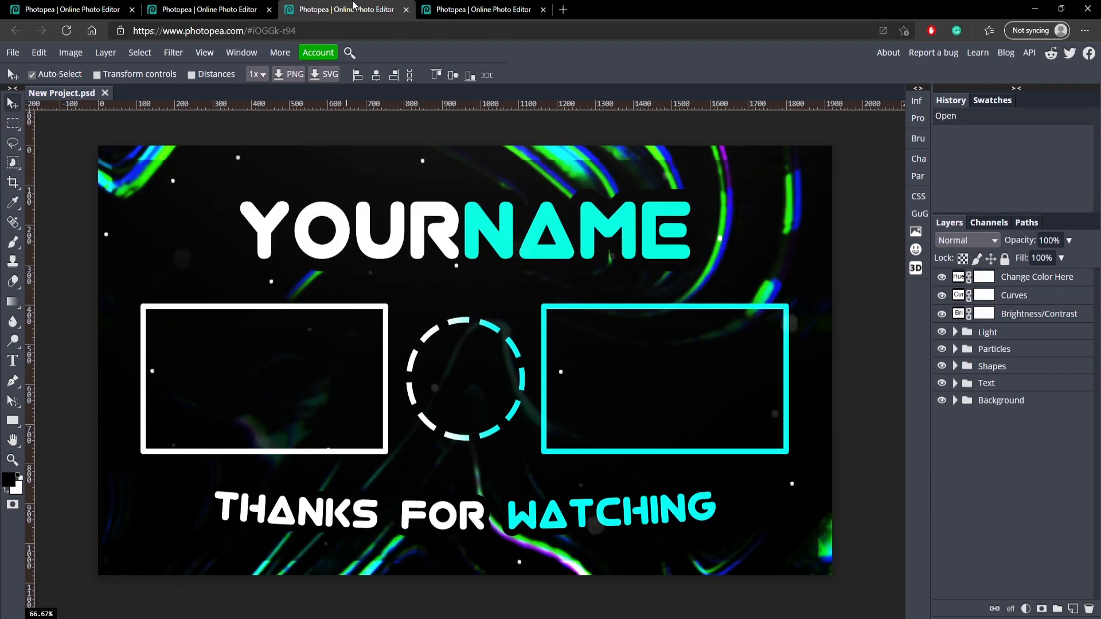
double_click(474, 224)
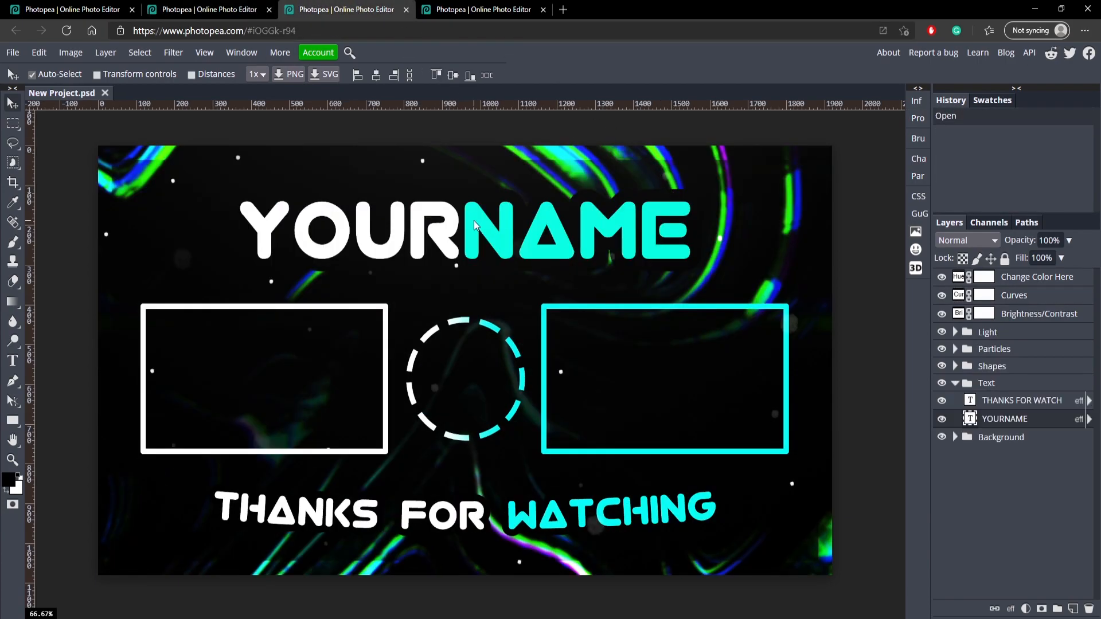
type("CAMBIT")
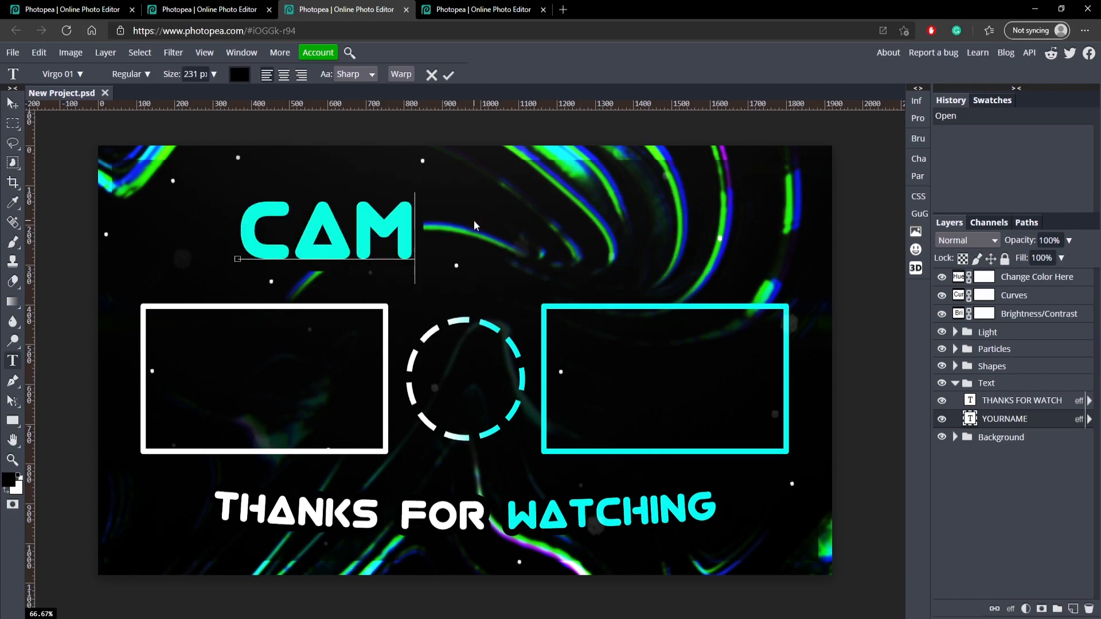
- Colour the letters CAM in the title white and centre the title above the boxes
left_click_drag(418, 235, 195, 133)
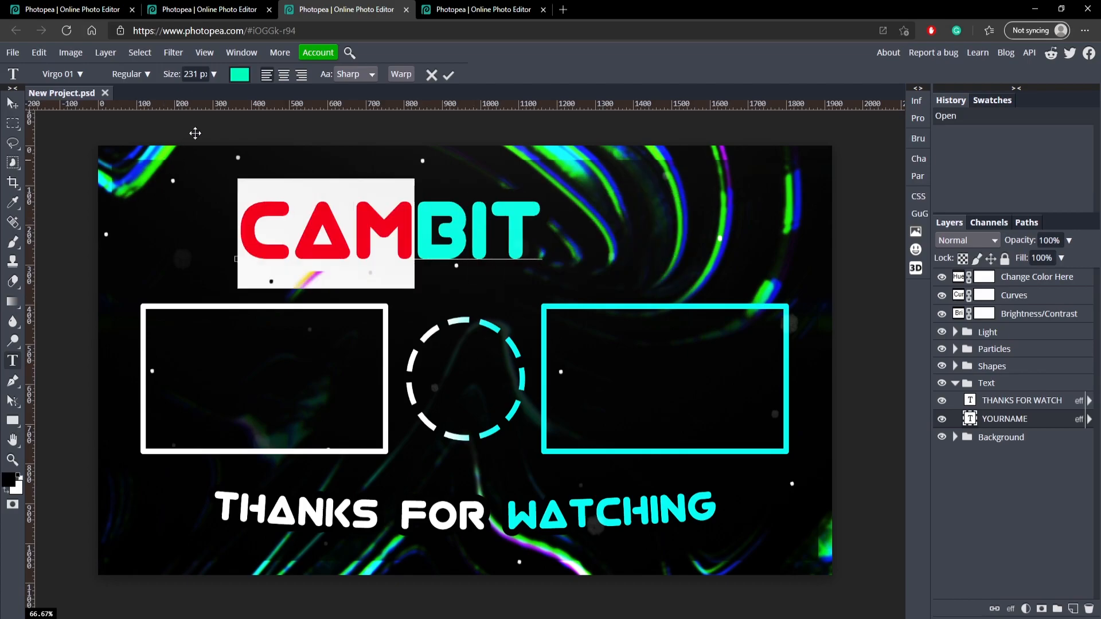
left_click(239, 78)
left_click_drag(201, 222, 100, 167)
left_click(322, 325)
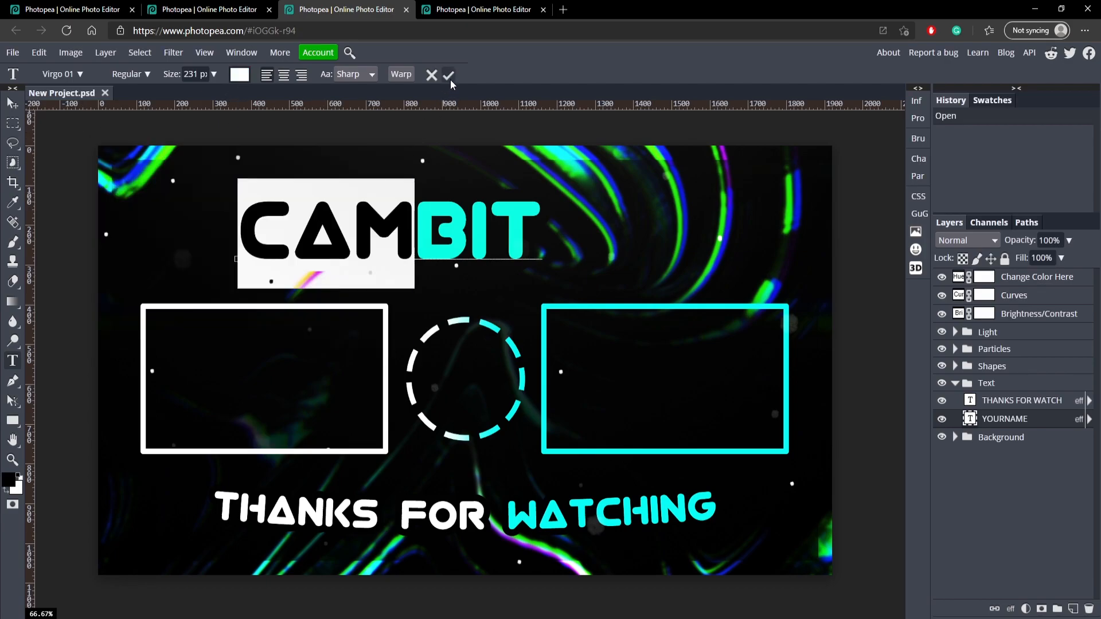
left_click(449, 75)
left_click_drag(453, 235, 523, 239)
- Replace the THANKS FOR WATCHING text with SUBSCRIBE and centre it below the boxes
double_click(377, 522)
type("SUBSCRIBE")
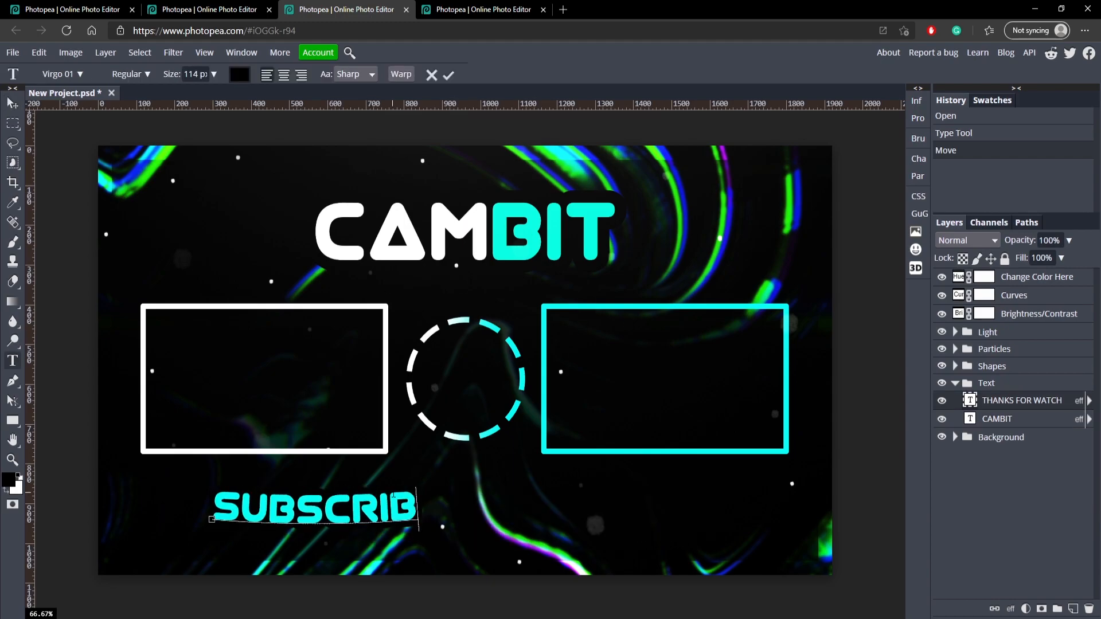
left_click(448, 75)
left_click_drag(405, 503, 539, 507)
- Colour the letters SUBS in the centred SUBSCRIBE text white
double_click(474, 511)
left_click_drag(459, 510, 348, 506)
left_click(236, 81)
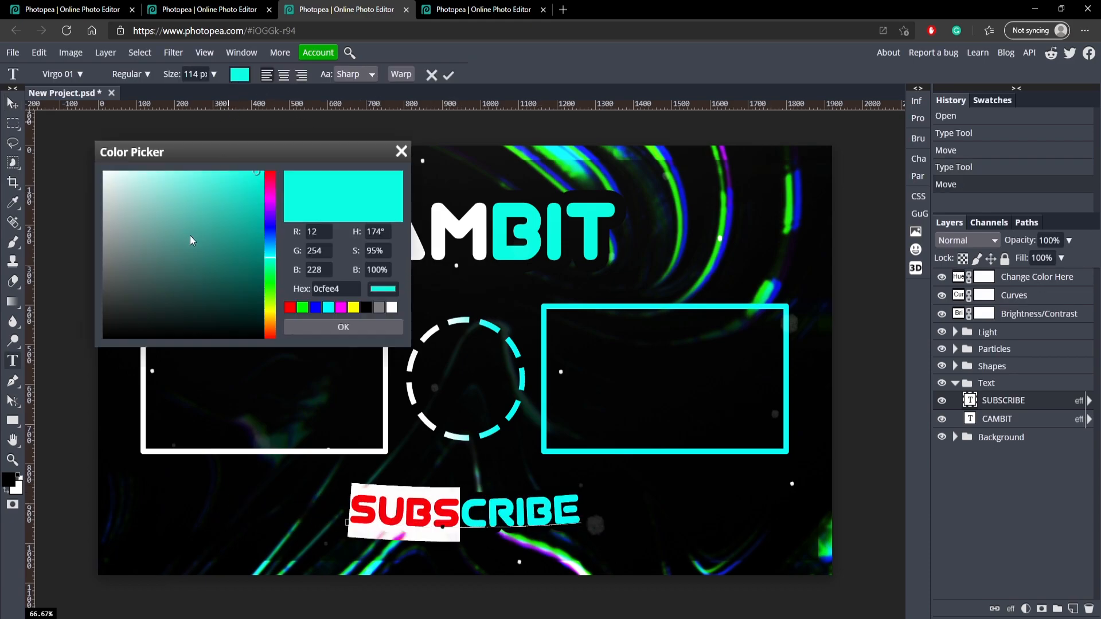
left_click_drag(193, 234, 35, 131)
left_click(349, 325)
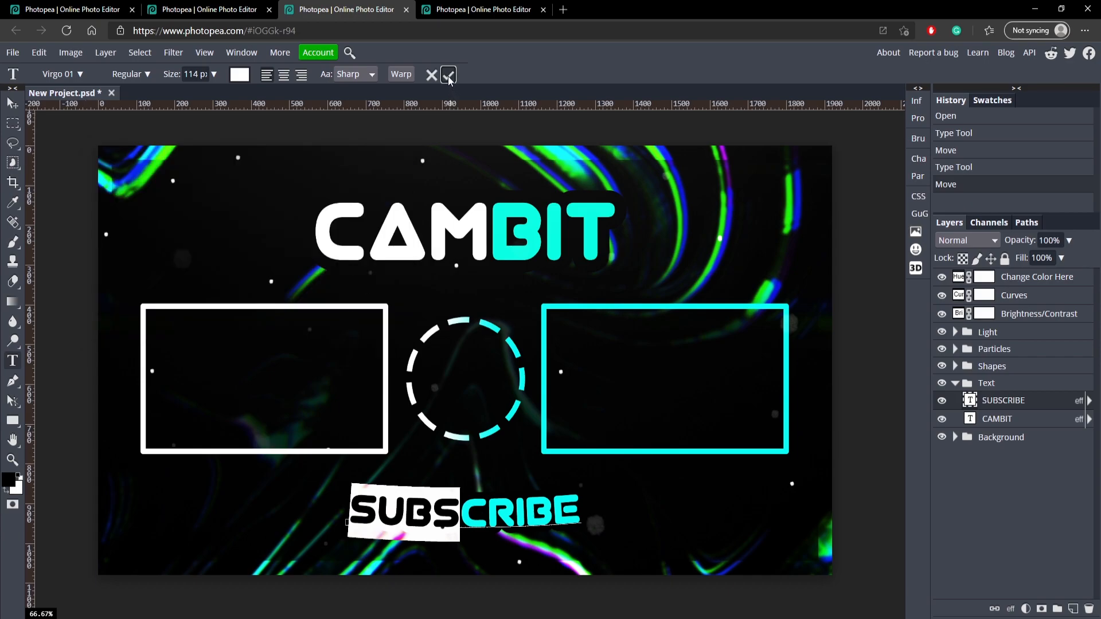
left_click(448, 75)
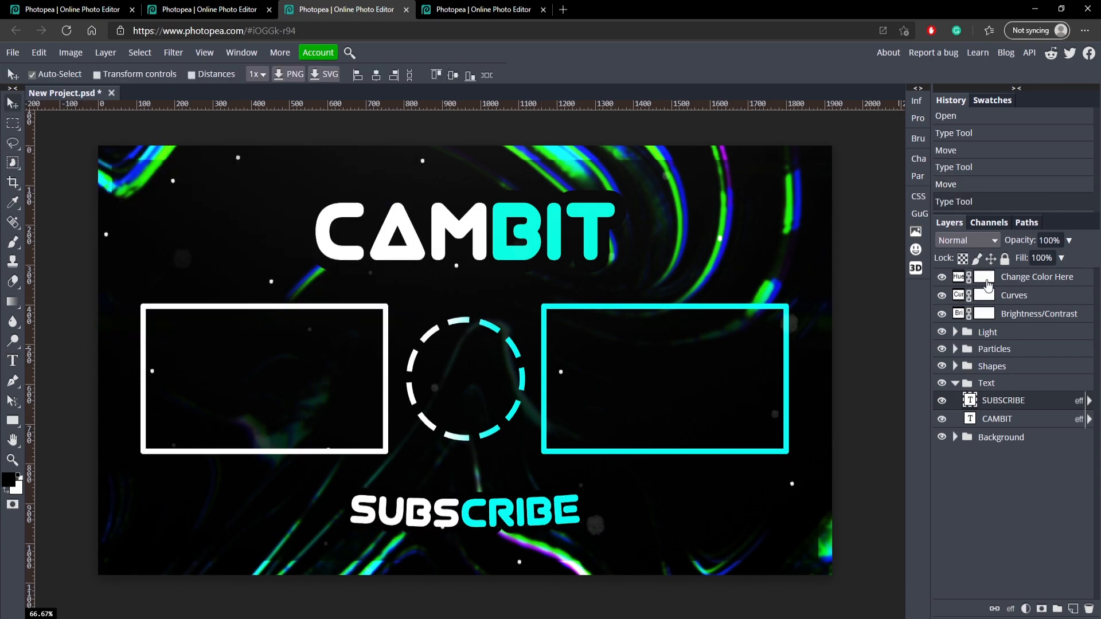
- Set the hue of the Change Color Here adjustment layer to -70 and collapse the Text group
double_click(961, 276)
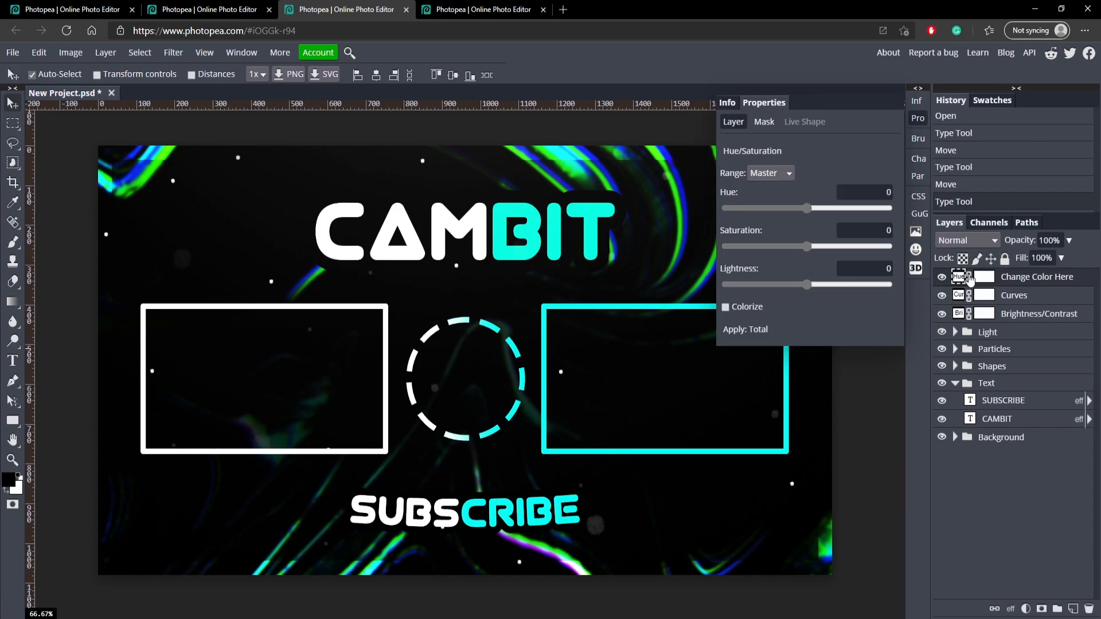
left_click_drag(807, 207, 775, 217)
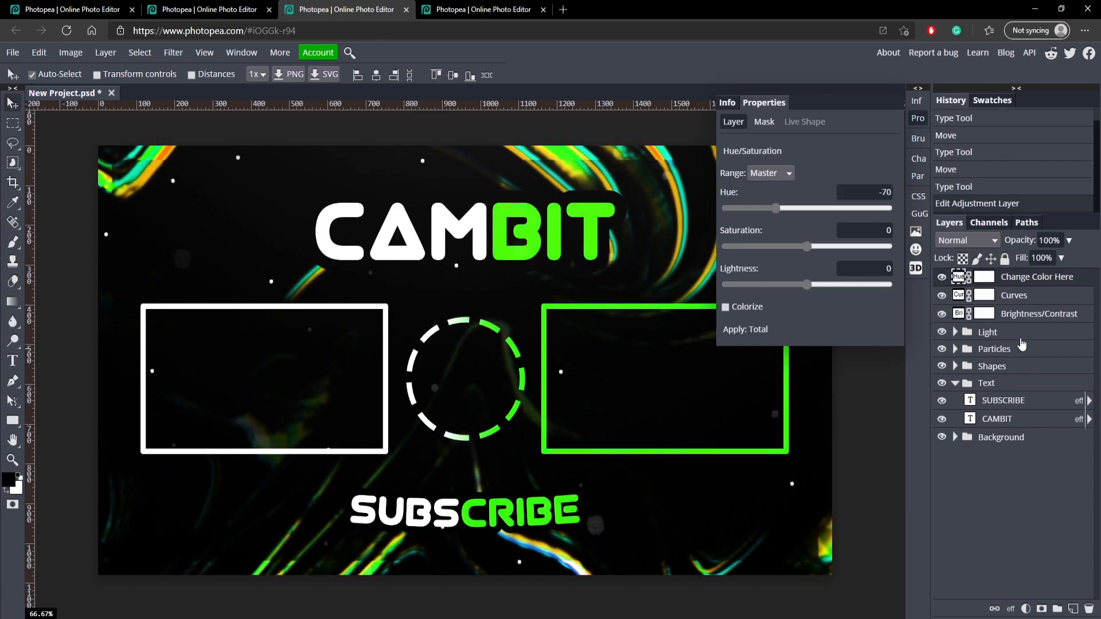
left_click(1021, 313)
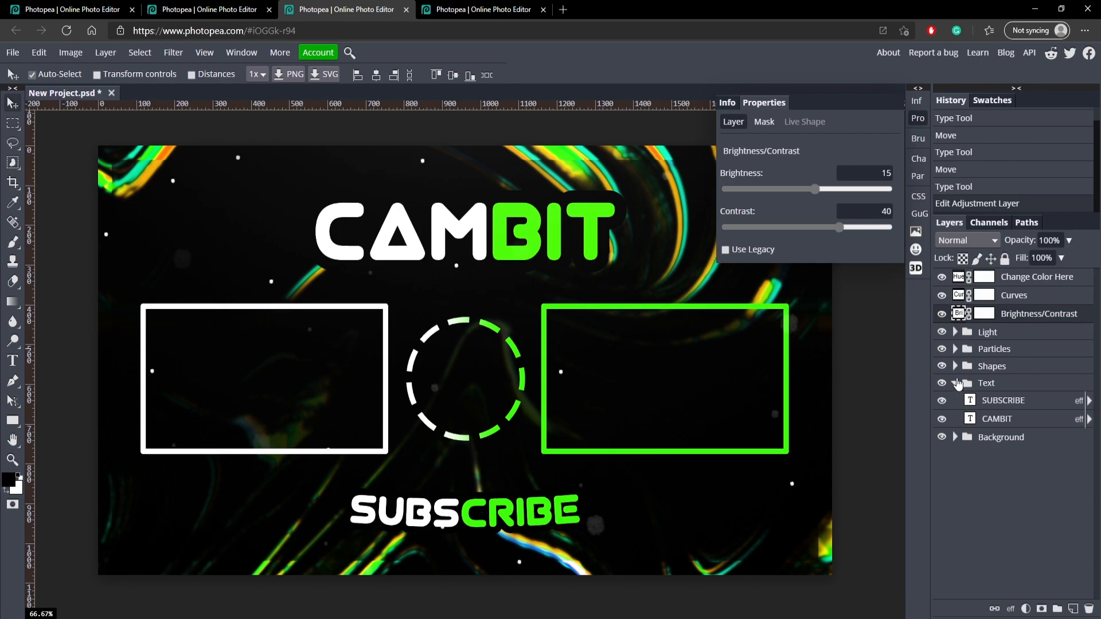
left_click(955, 384)
left_click(1006, 384)
left_click(1007, 353)
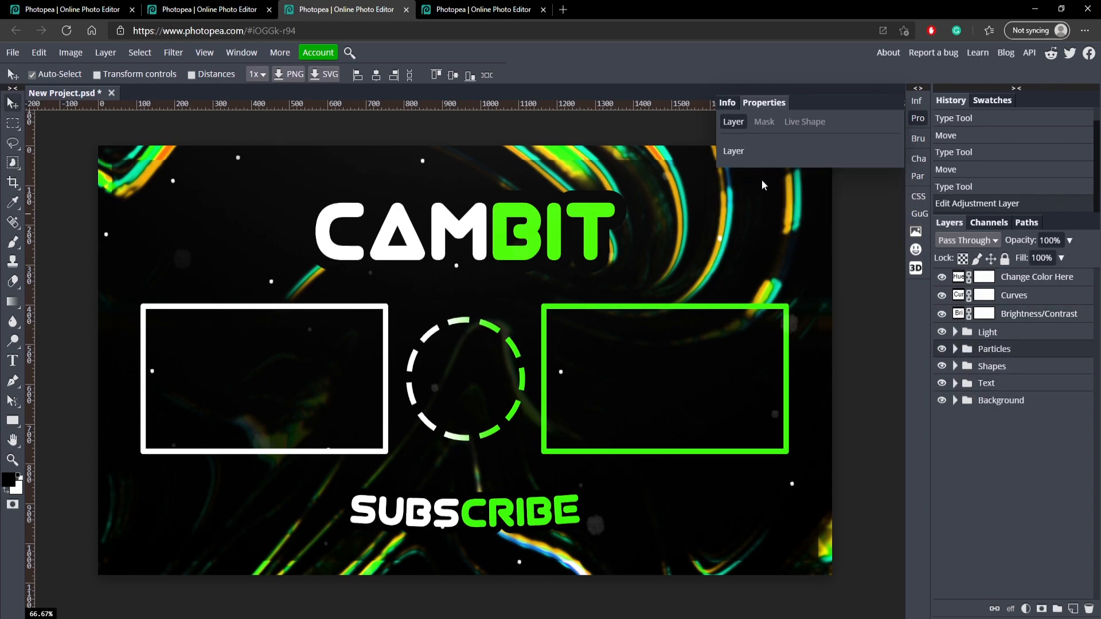
- In the yellow Third.psd project, change the YOURNAME title to CAMBIT with white CAM letters and centre it above the boxes
left_click(501, 10)
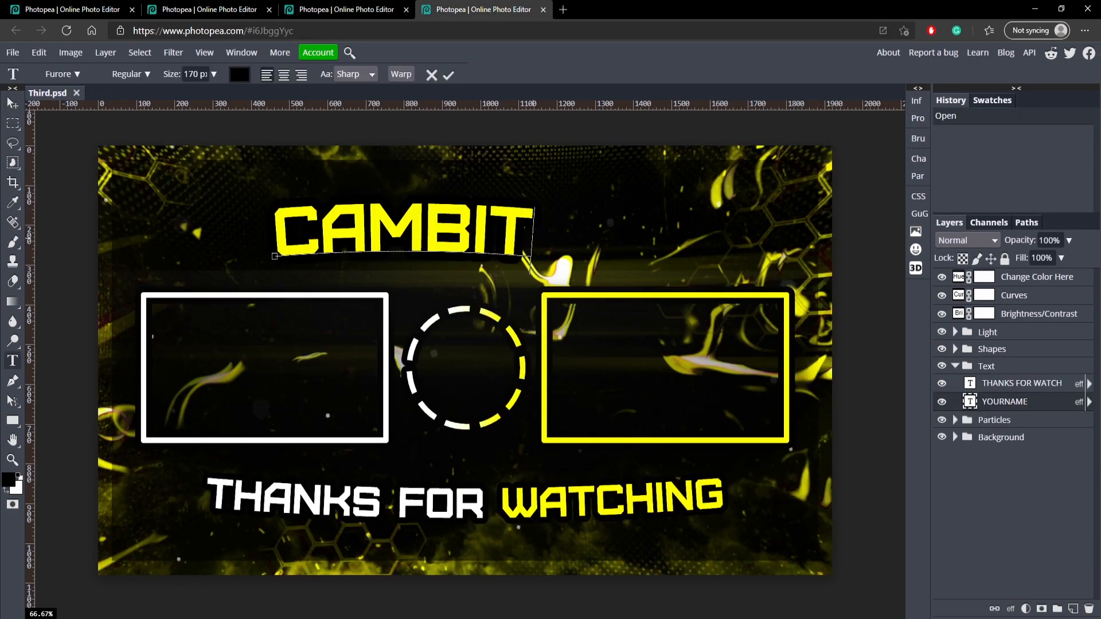
left_click_drag(534, 238, 109, 132)
left_click(241, 75)
left_click(315, 325)
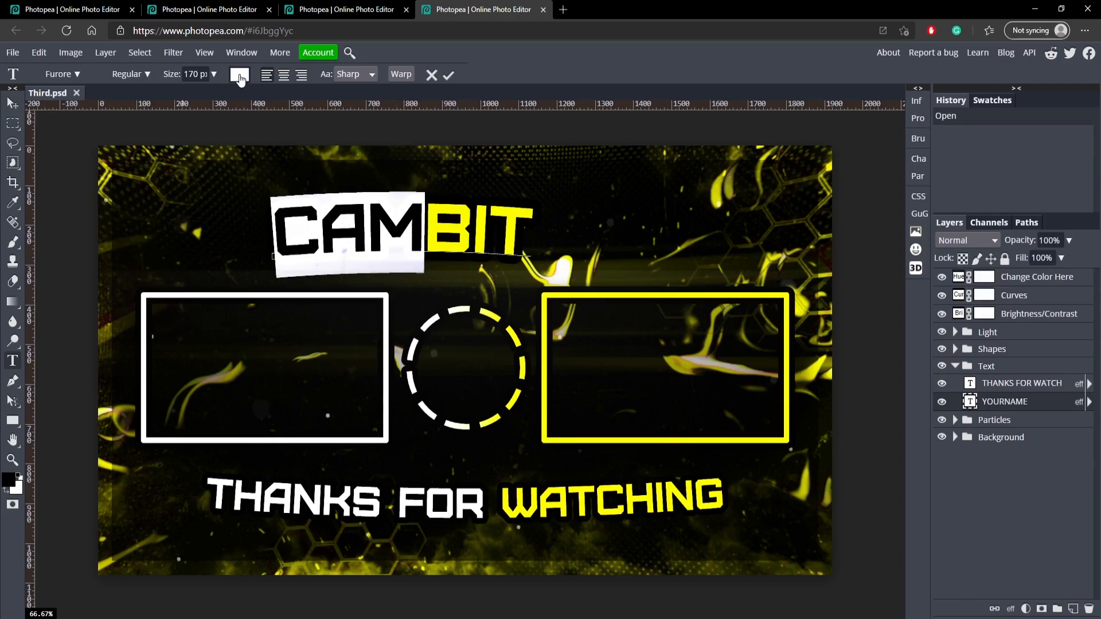
left_click(449, 75)
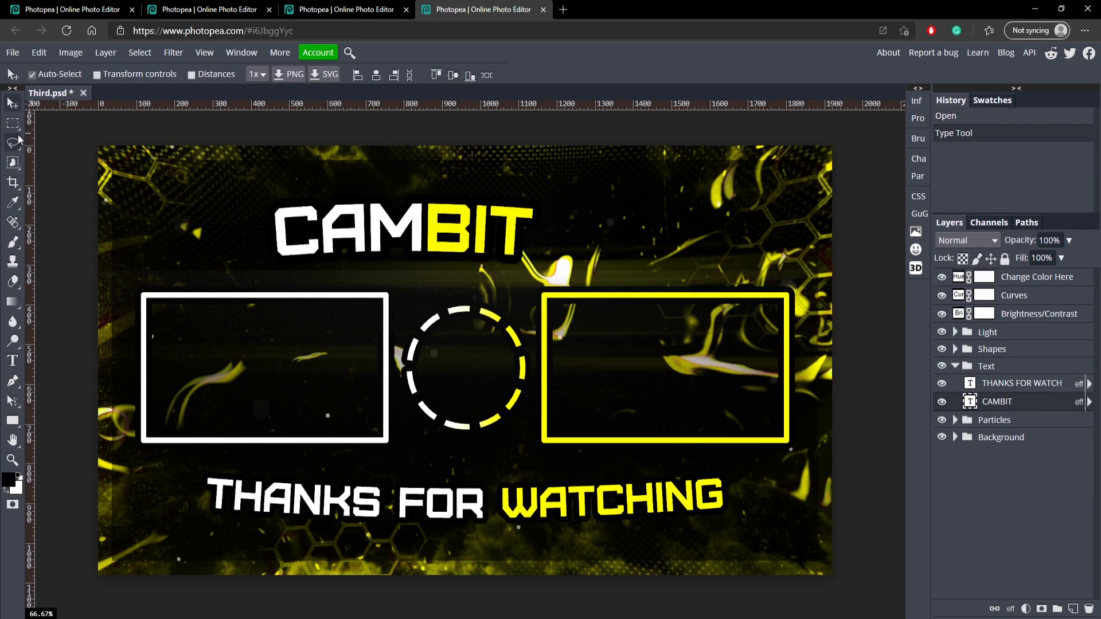
left_click_drag(439, 221, 502, 221)
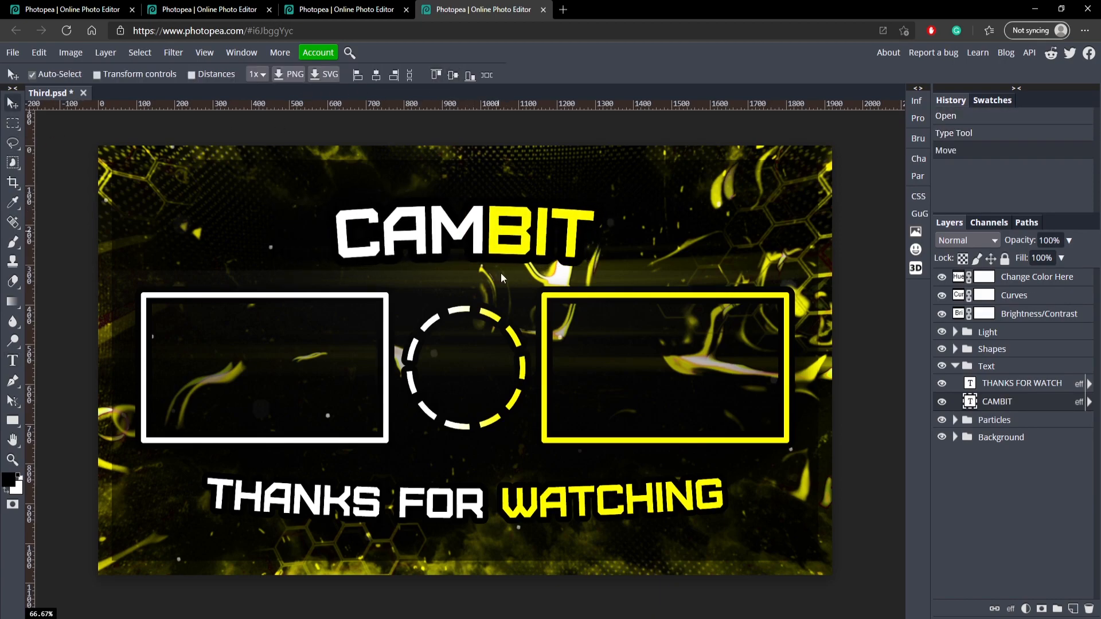
- Replace the THANKS FOR WATCHING text in the yellow template with SUBSCRIBE
double_click(511, 503)
type("SUB")
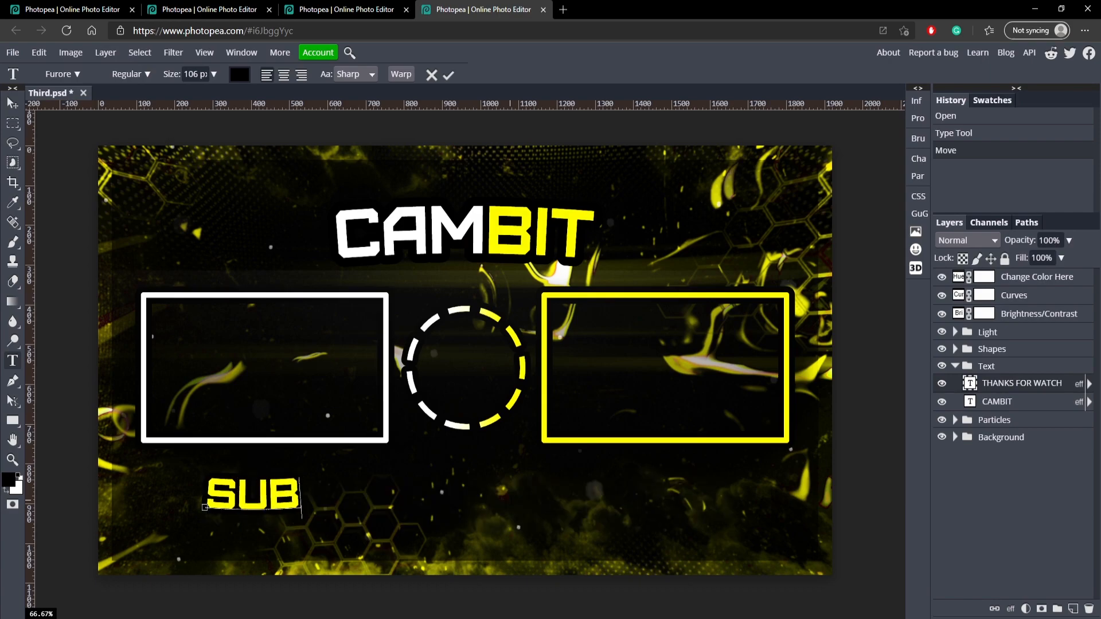
type("SCRIBE")
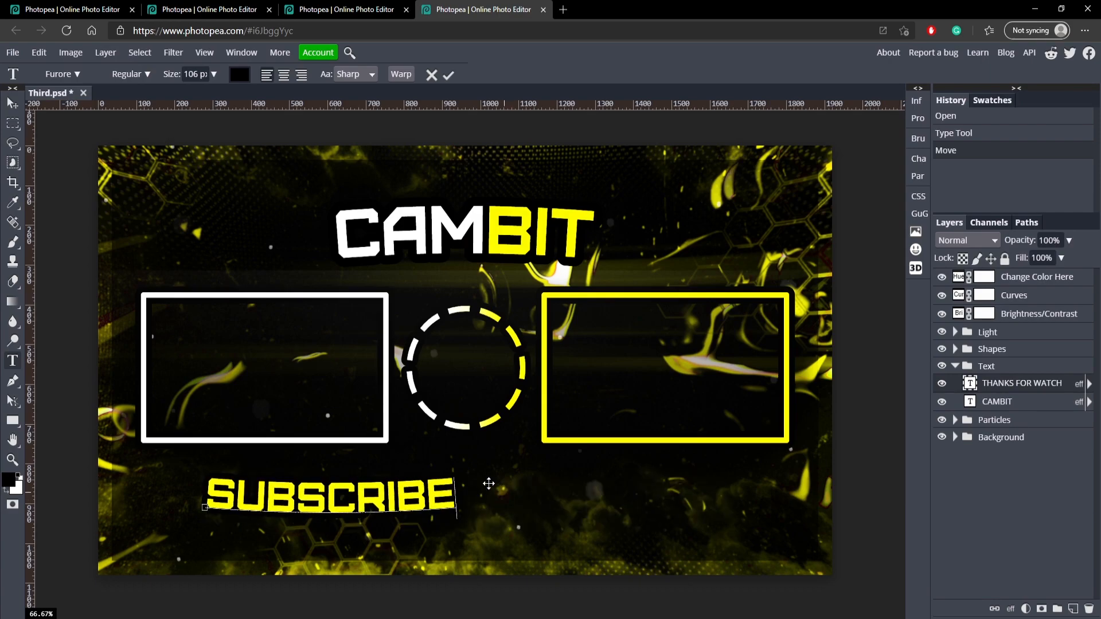
- Colour the letters SUBS white and centre the SUBSCRIBE text below the boxes in the yellow template
left_click_drag(331, 499, 200, 497)
left_click(239, 75)
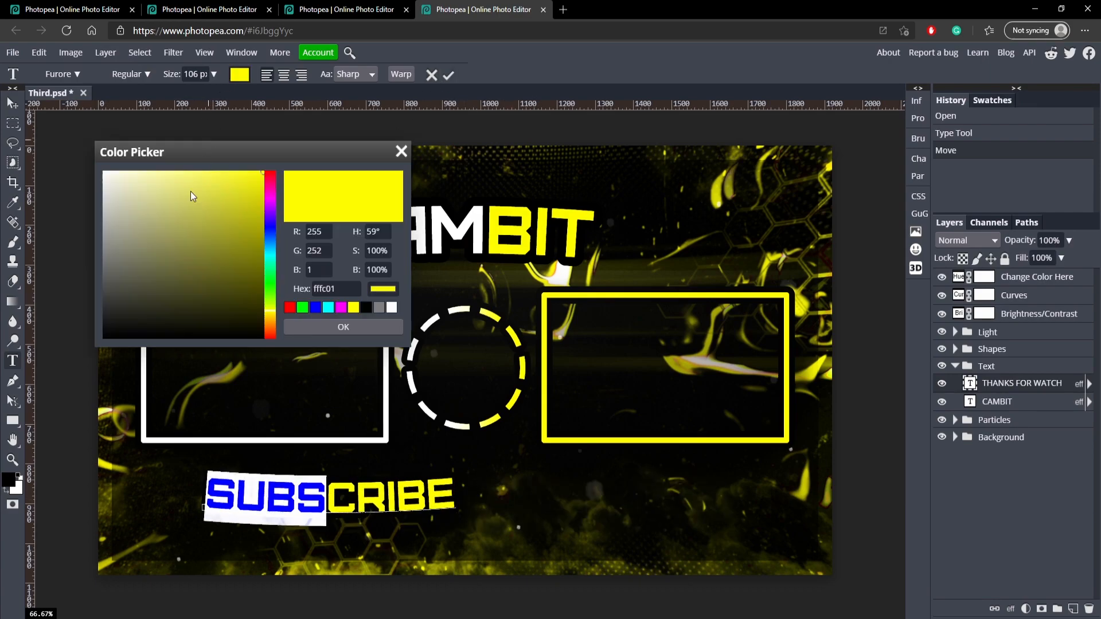
left_click_drag(193, 190, 101, 167)
left_click(330, 324)
left_click(448, 76)
left_click_drag(397, 509, 532, 513)
- Open the Hue/Saturation settings of the Change Color Here adjustment layer in the yellow template
double_click(958, 279)
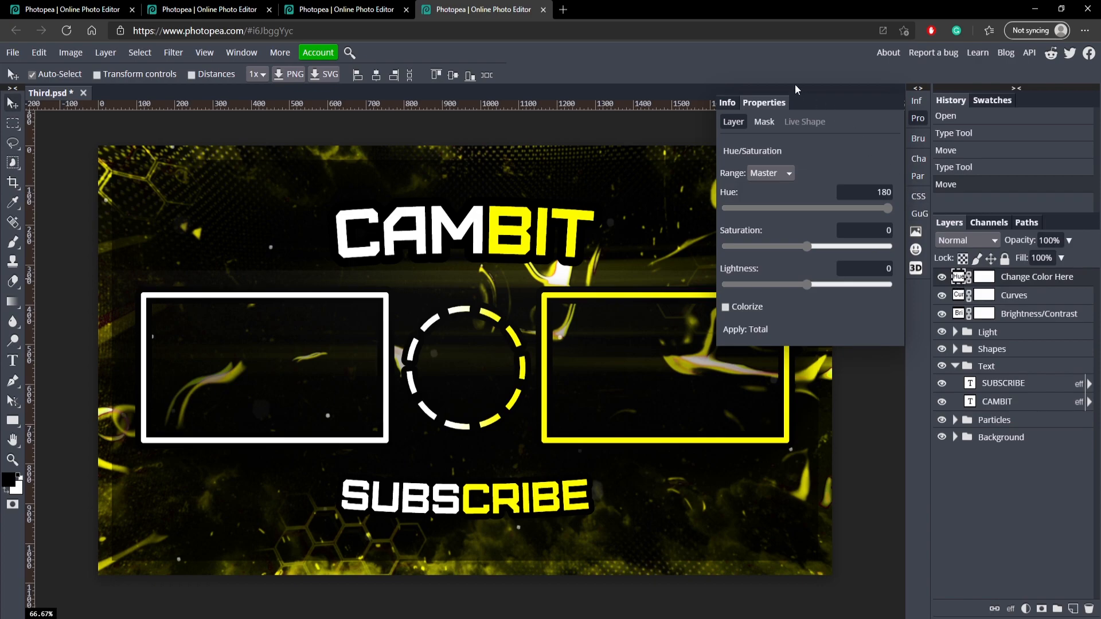